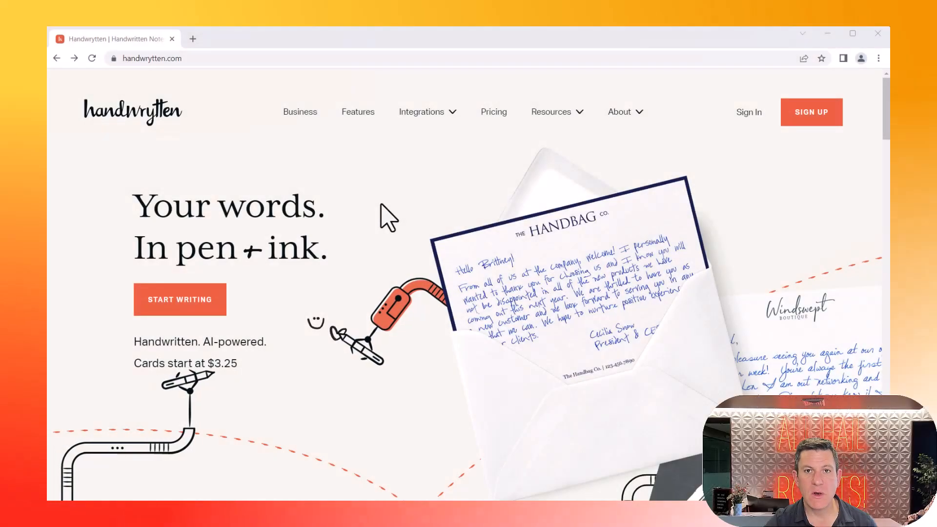
pyautogui.doubleClick(139, 59)
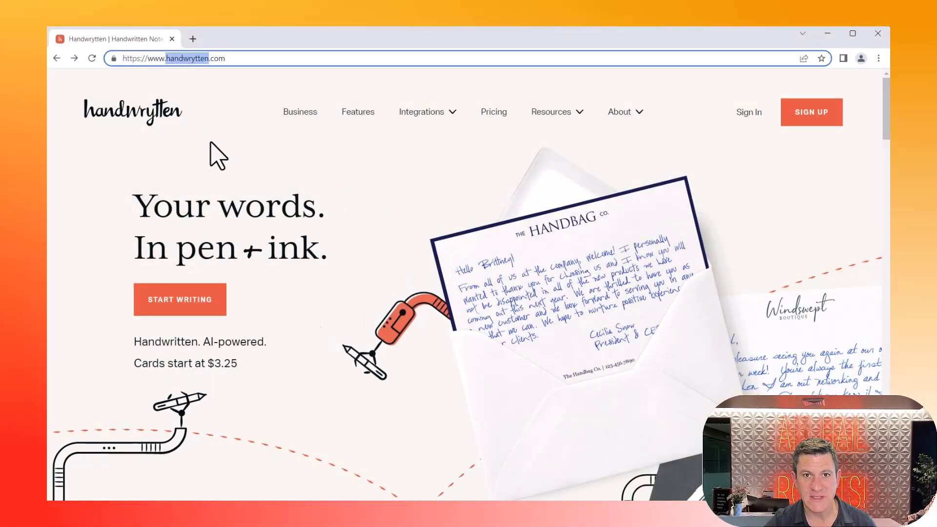
pyautogui.click(213, 156)
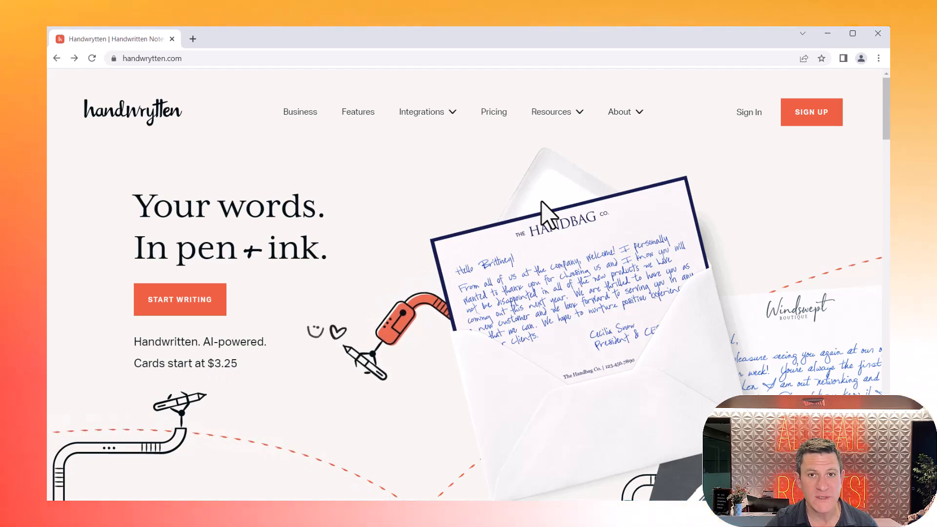
# Step: Examine the subscription plans, bulk discounts and prepay offer on the Pricing page, dismissing the free-samples offer
pyautogui.click(497, 114)
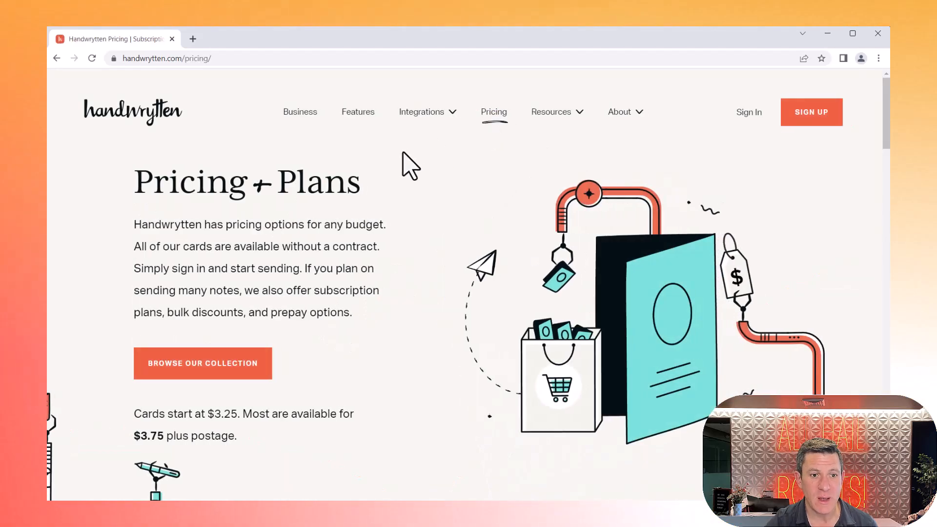
pyautogui.scroll(-15, 411, 165)
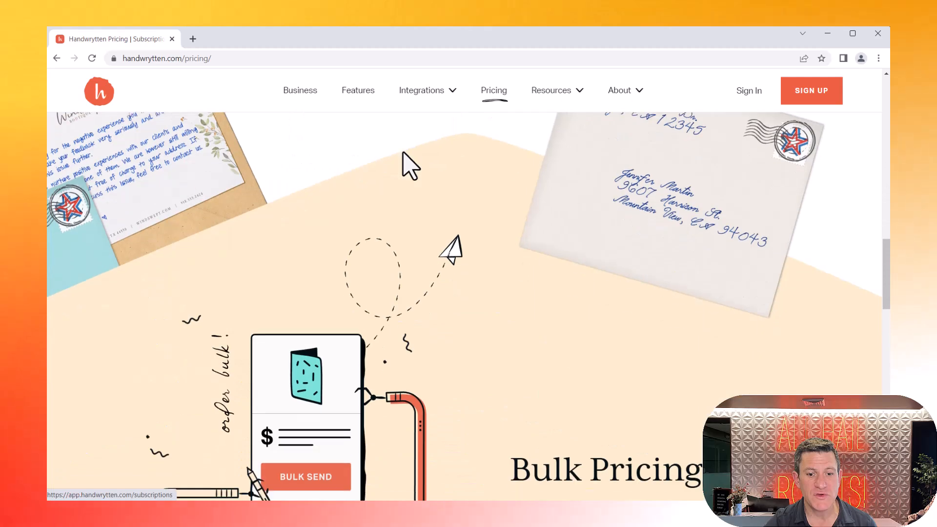
pyautogui.scroll(-7, 411, 166)
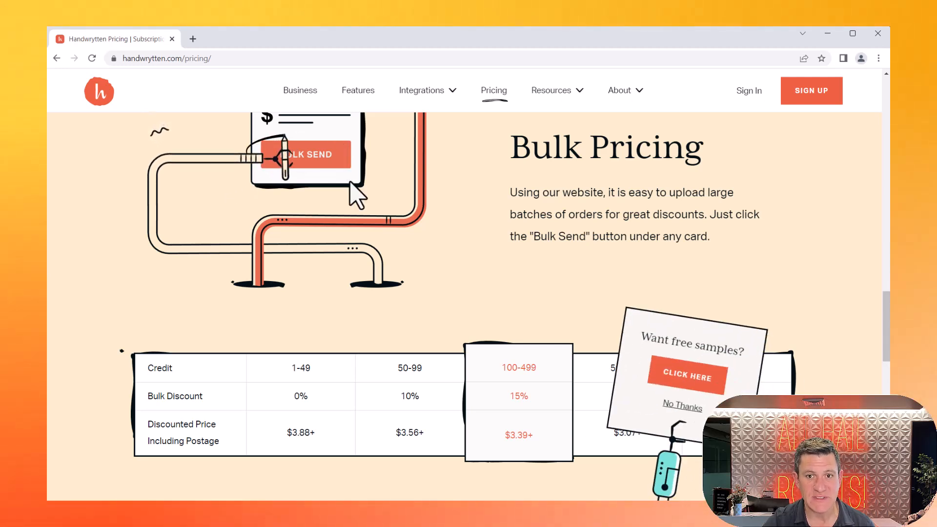
pyautogui.click(659, 389)
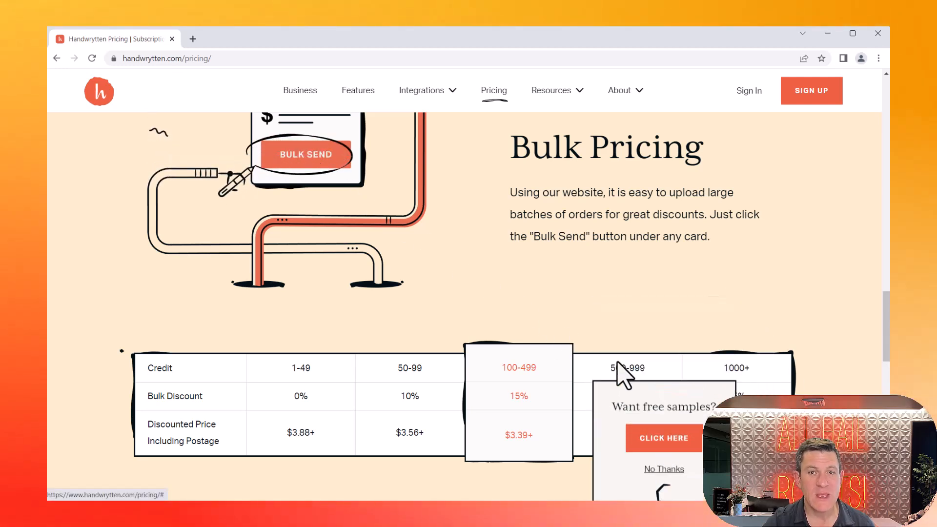
pyautogui.scroll(10, 539, 317)
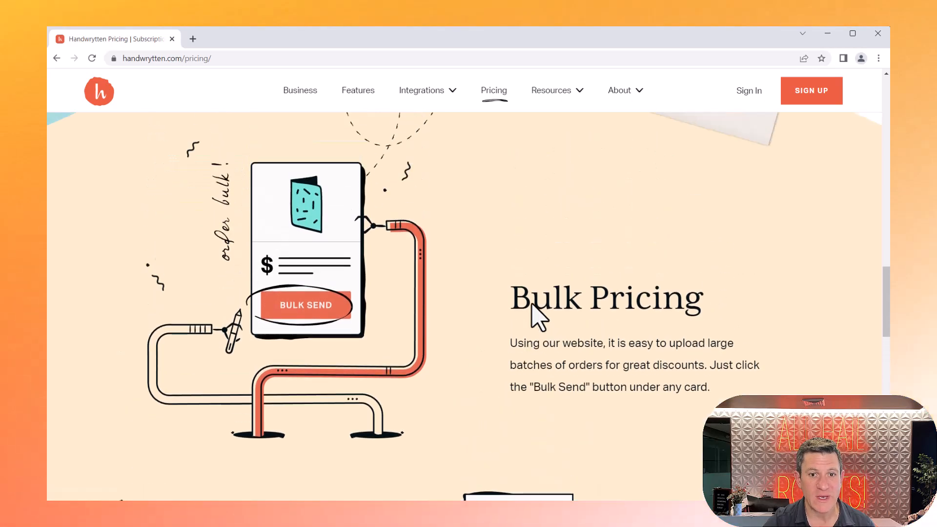
pyautogui.scroll(1, 537, 319)
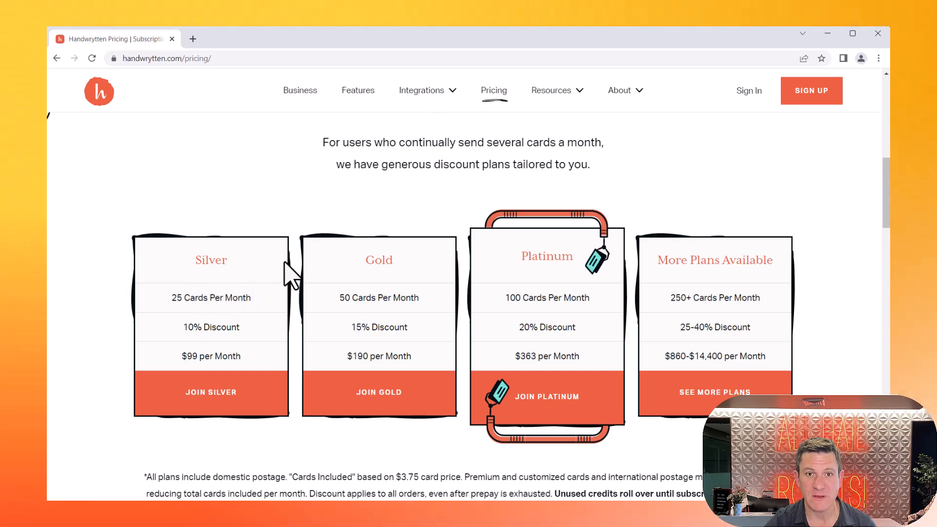
pyautogui.scroll(-15, 288, 271)
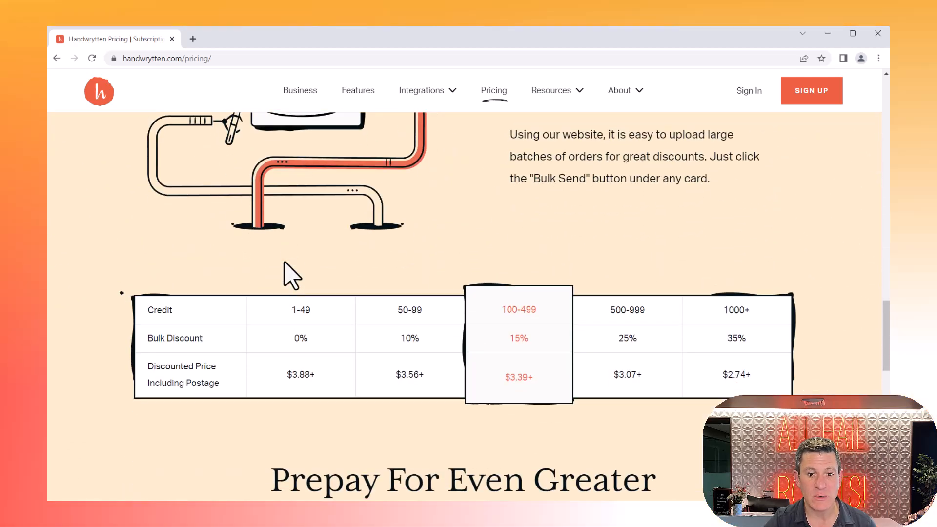
pyautogui.scroll(-8, 291, 275)
pyautogui.scroll(3, 291, 275)
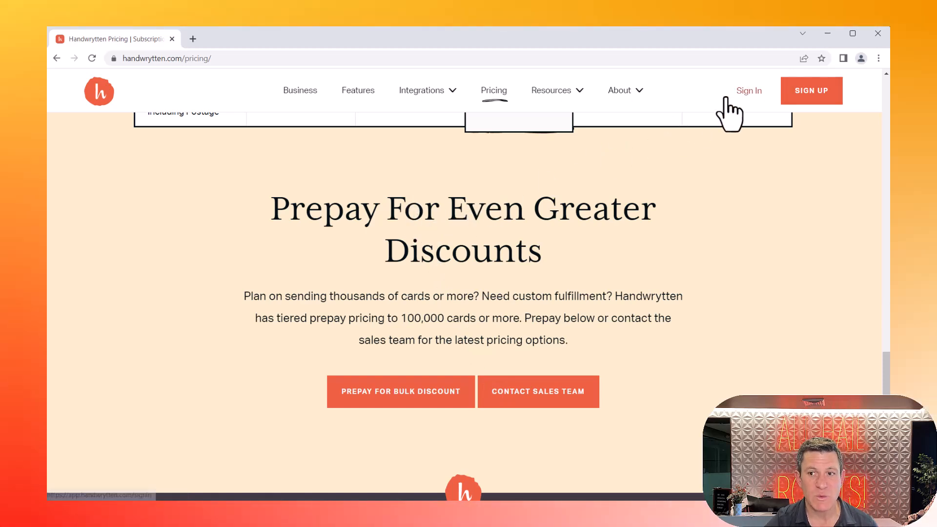
# Step: Sign in to the card catalogue and browse the cards in the For Business category
pyautogui.click(742, 105)
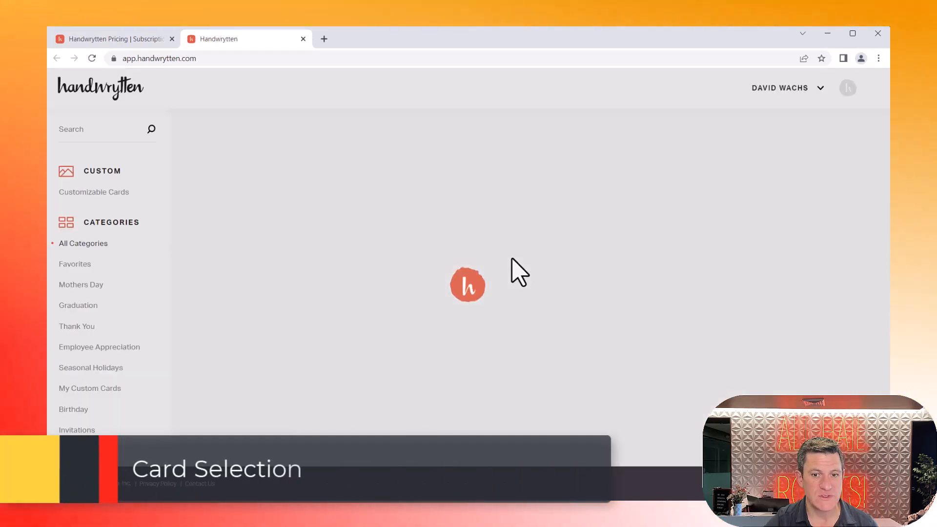
pyautogui.scroll(-13, 341, 273)
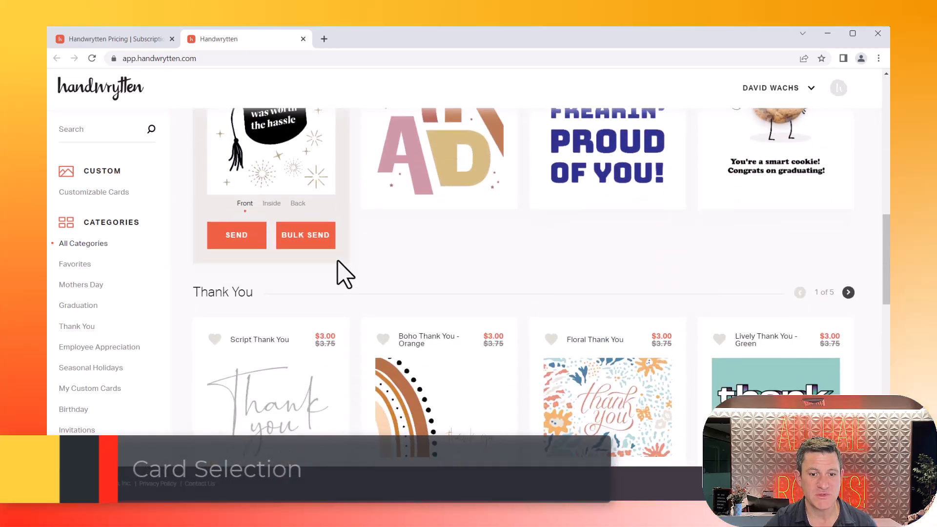
pyautogui.scroll(-4, 341, 273)
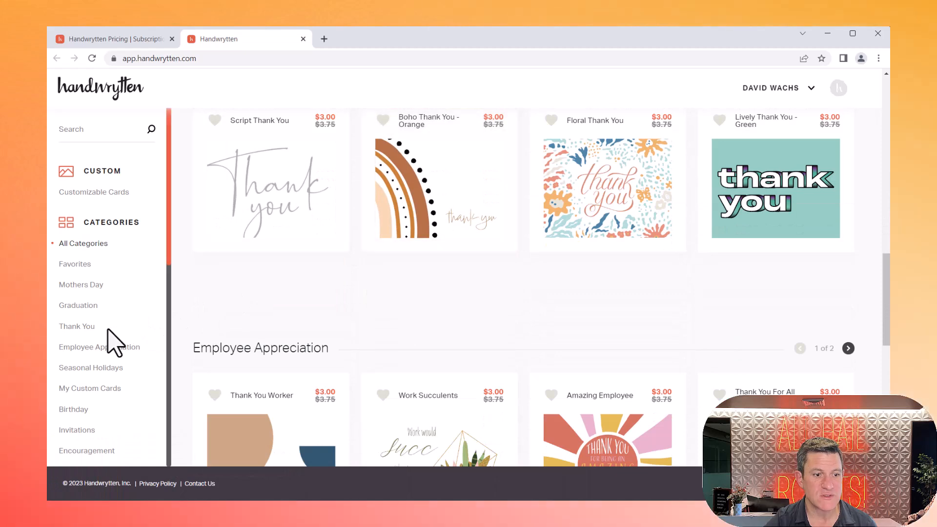
pyautogui.scroll(-5, 112, 344)
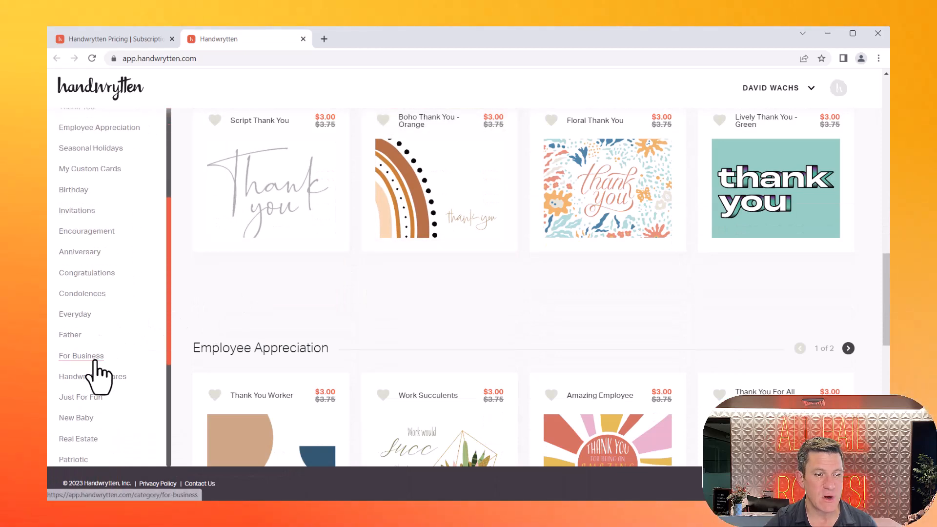
pyautogui.click(95, 361)
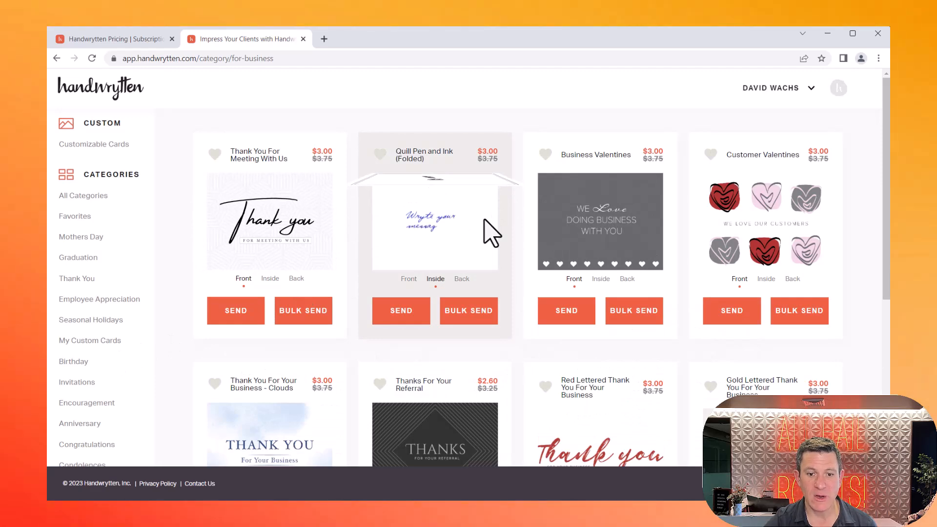
pyautogui.scroll(-8, 491, 233)
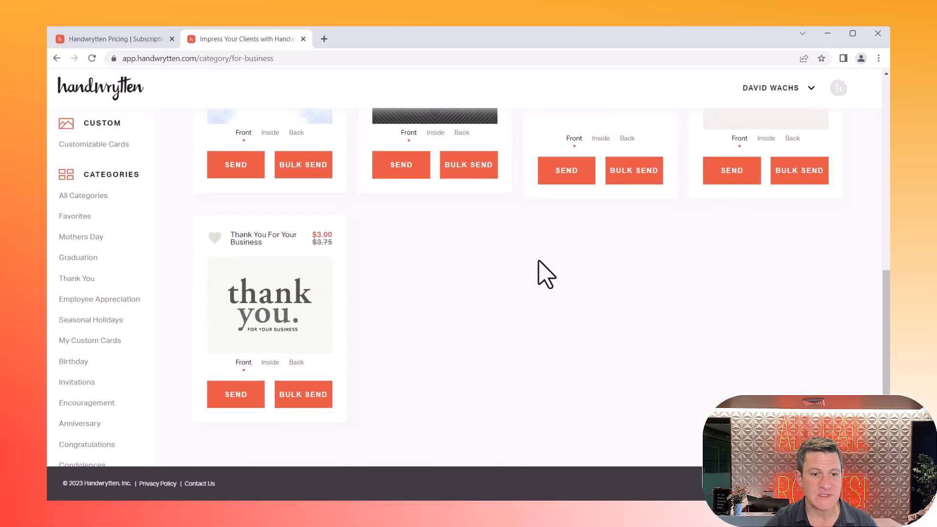
pyautogui.scroll(8, 608, 325)
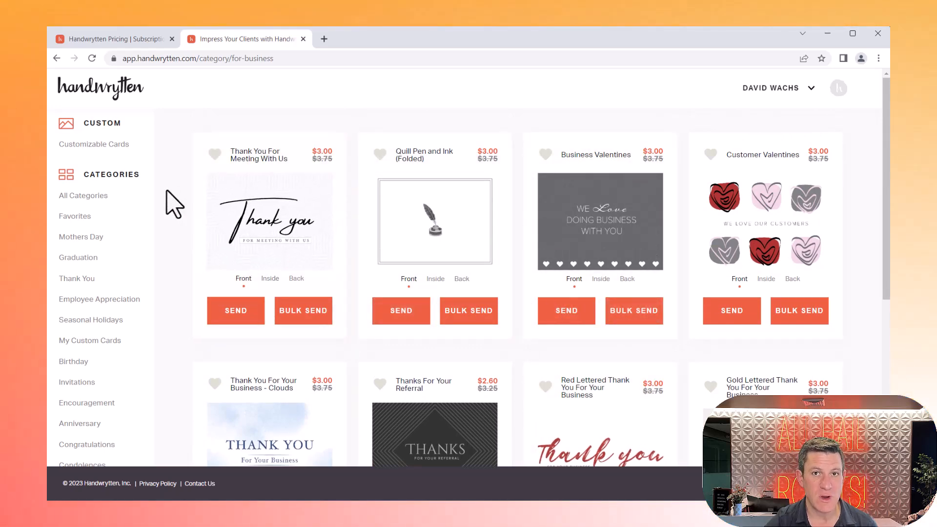
# Step: Customize the Full Bleed Flat 5x7 card from the customizable cards, using the potted seedling photo as its front image
pyautogui.click(87, 144)
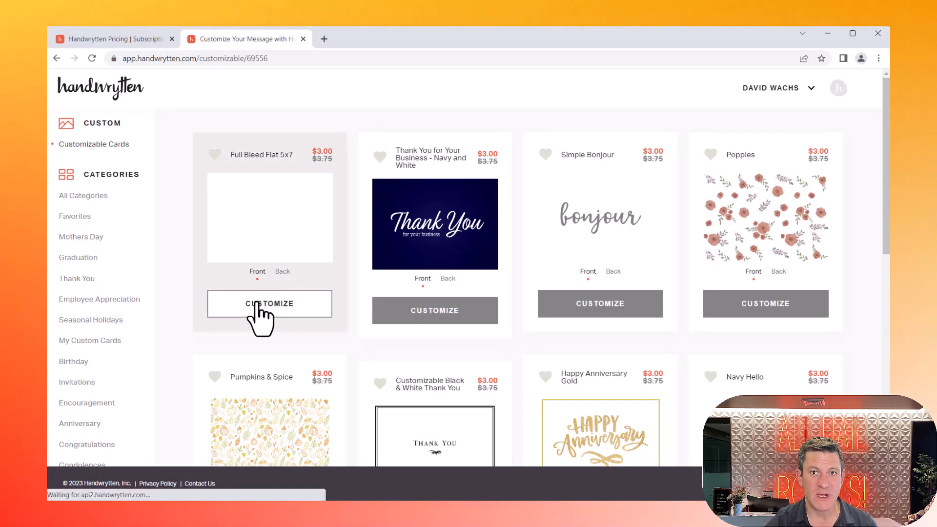
pyautogui.click(257, 304)
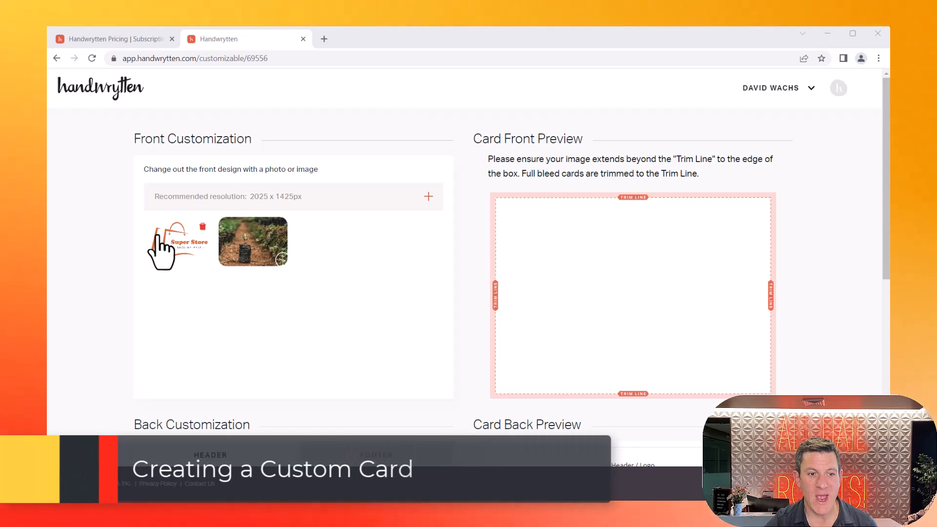
pyautogui.click(161, 252)
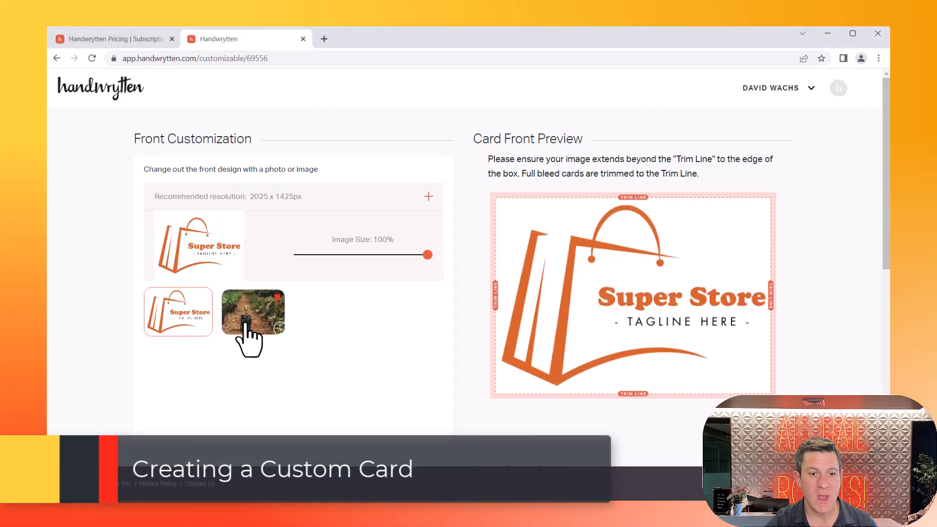
pyautogui.click(249, 322)
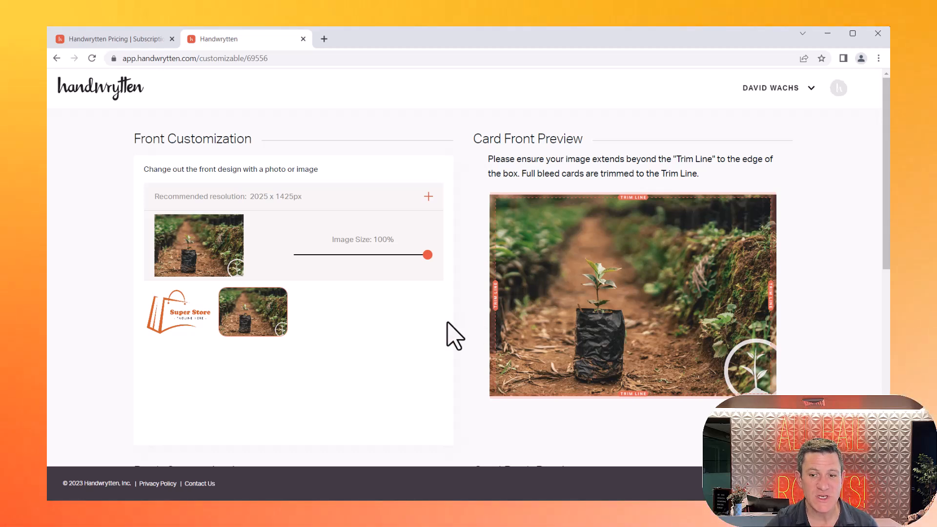
# Step: Add the One Tree Planted logo to the header on the back of the card
pyautogui.scroll(-5, 329, 394)
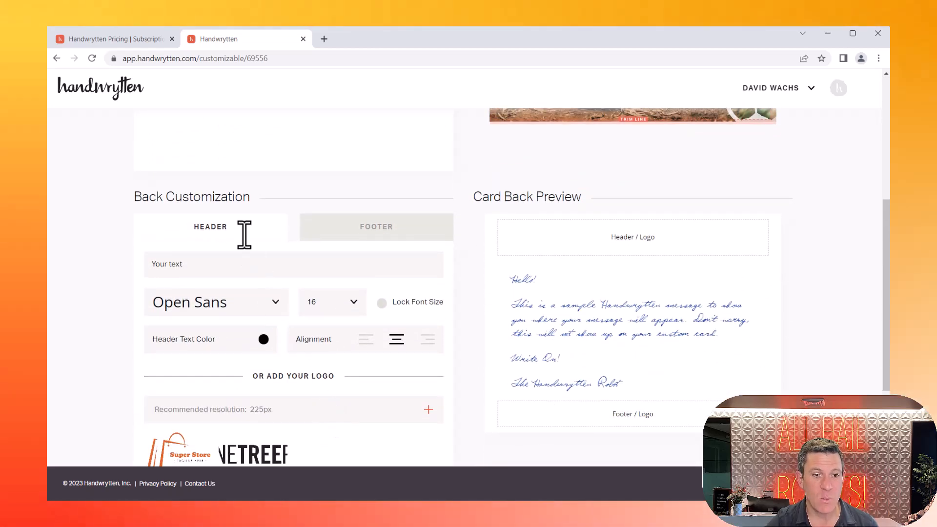
pyautogui.scroll(-3, 243, 235)
pyautogui.click(244, 292)
pyautogui.scroll(3, 469, 361)
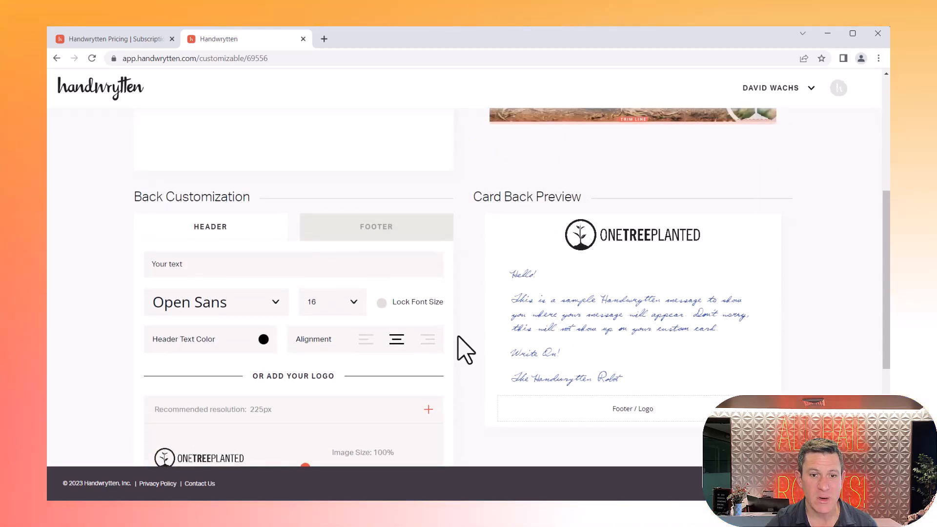
pyautogui.scroll(3, 447, 303)
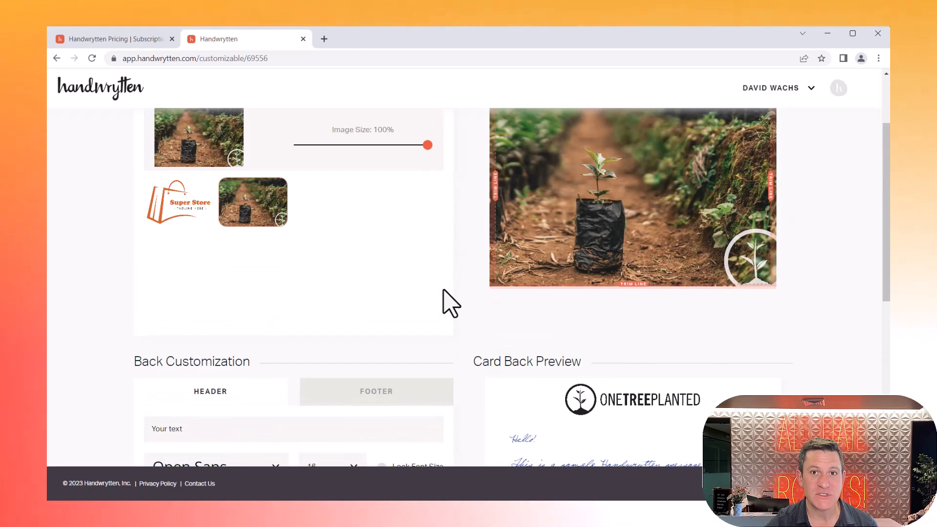
pyautogui.scroll(2, 729, 316)
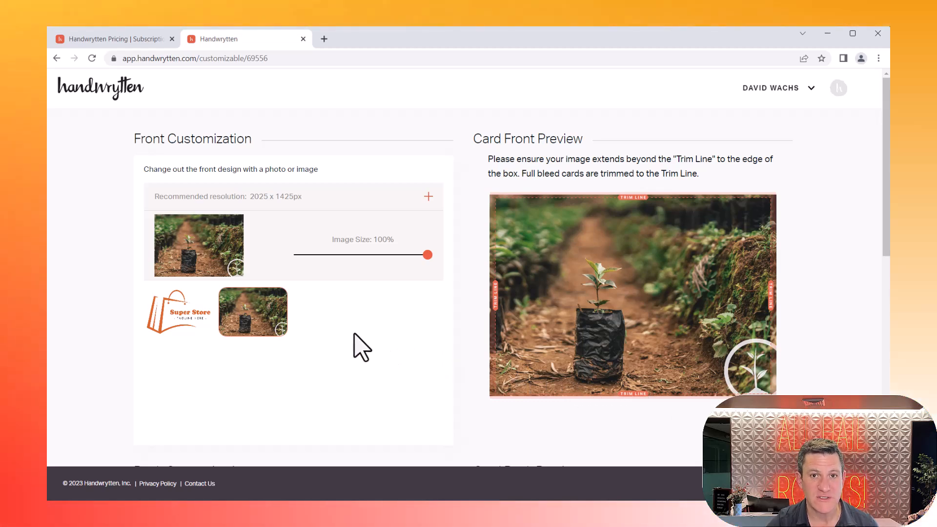
# Step: Save the custom card as "One Tree Planted" and view it in the My Custom Cards category
pyautogui.scroll(-8, 360, 346)
pyautogui.scroll(-4, 360, 345)
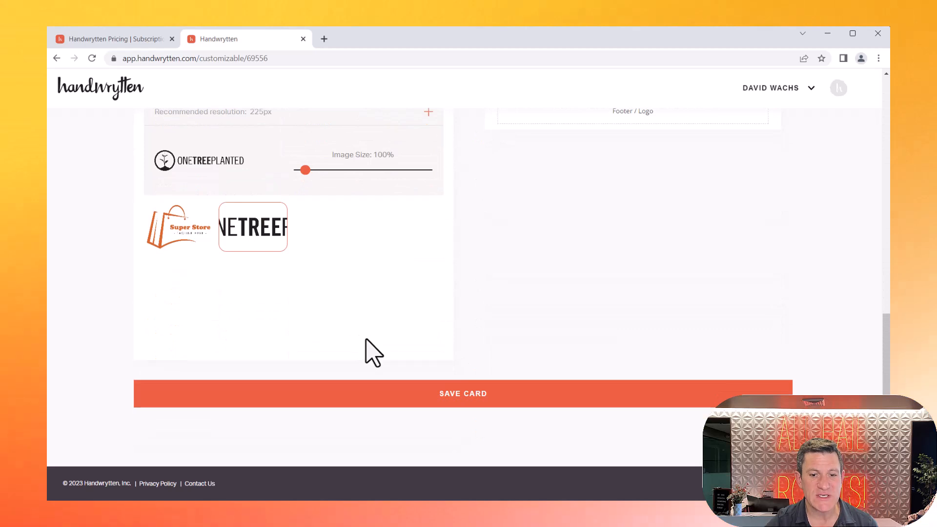
pyautogui.click(488, 395)
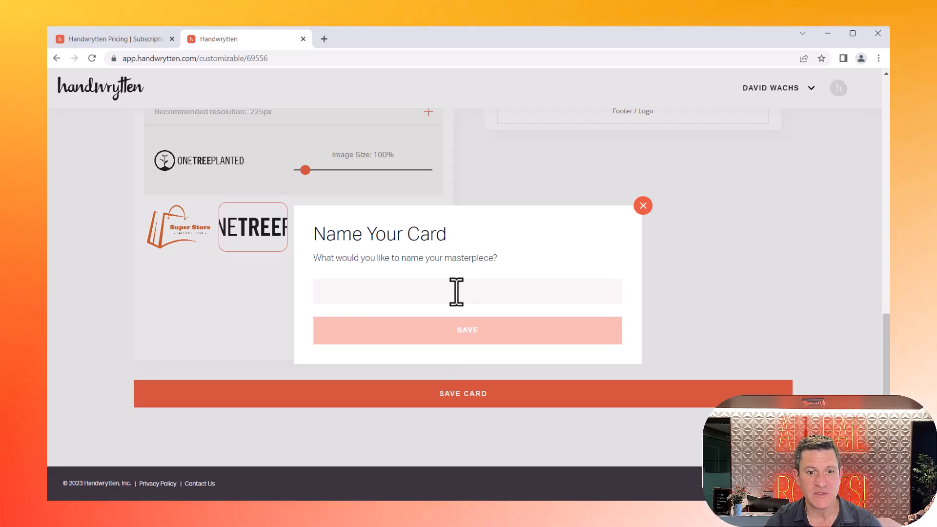
pyautogui.write('Ibe =')
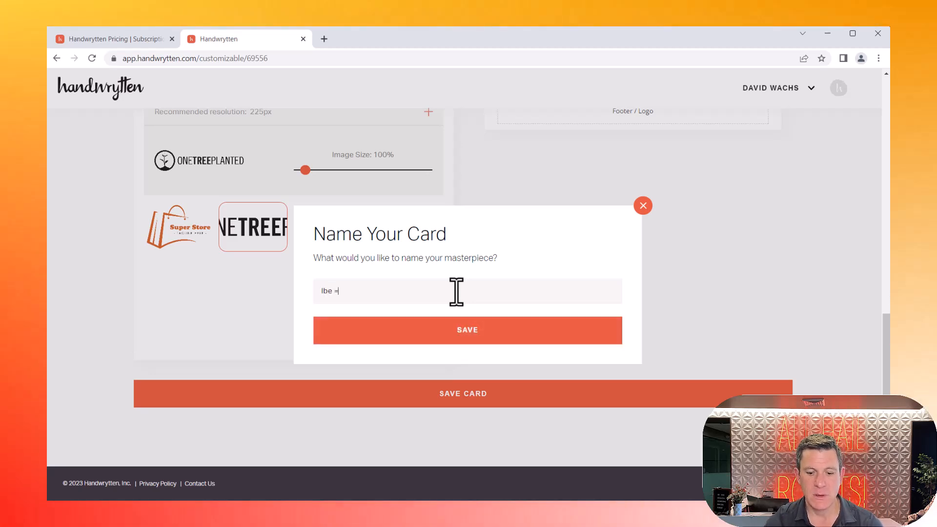
pyautogui.press('BackSpace')
pyautogui.press('BackSpace')
pyautogui.press('BackSpace')
pyautogui.write('O')
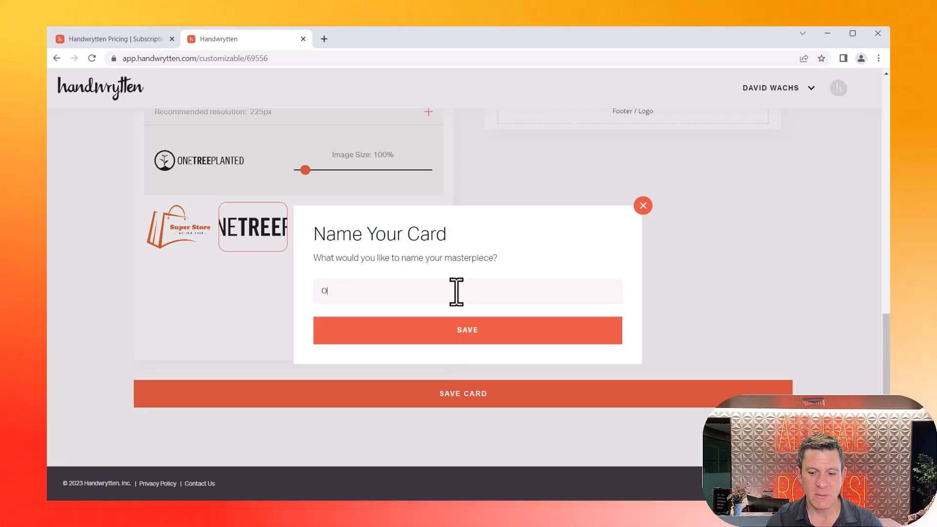
pyautogui.write('ne Tree Planted')
pyautogui.press('Return')
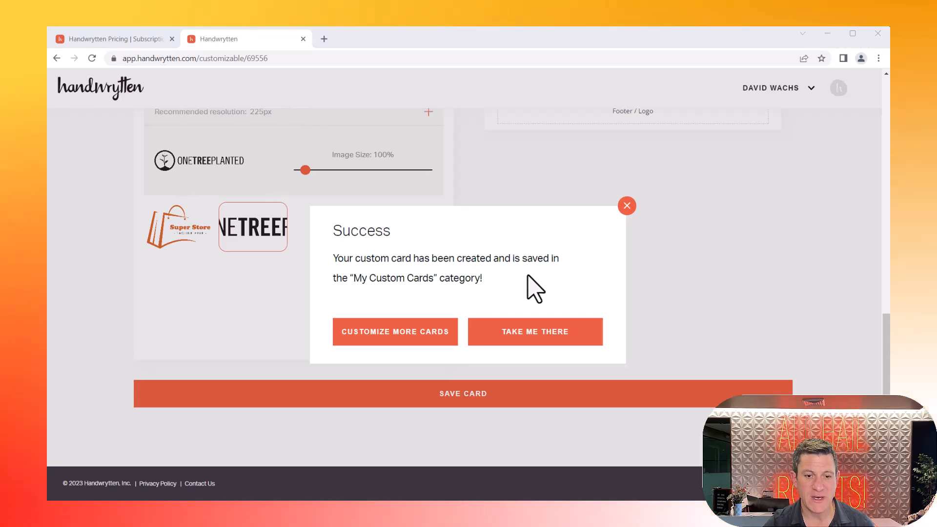
pyautogui.click(496, 332)
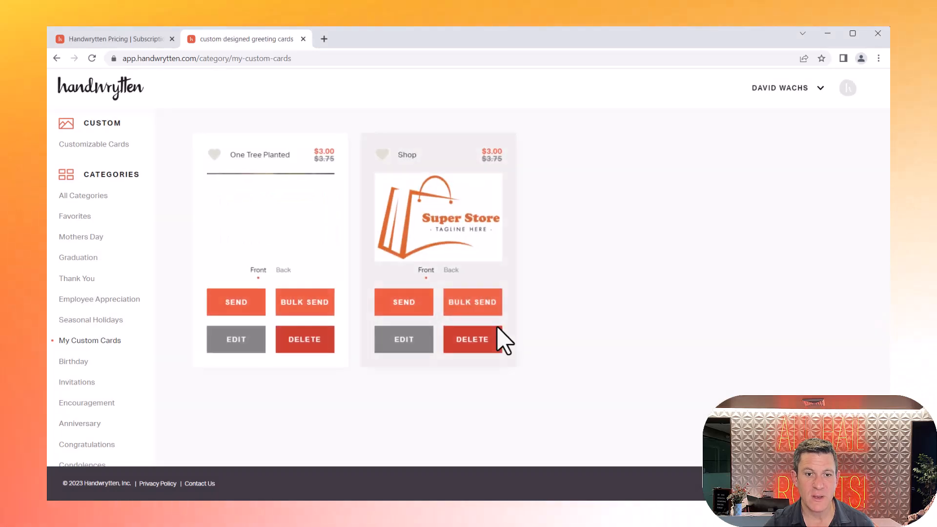
pyautogui.moveTo(230, 224)
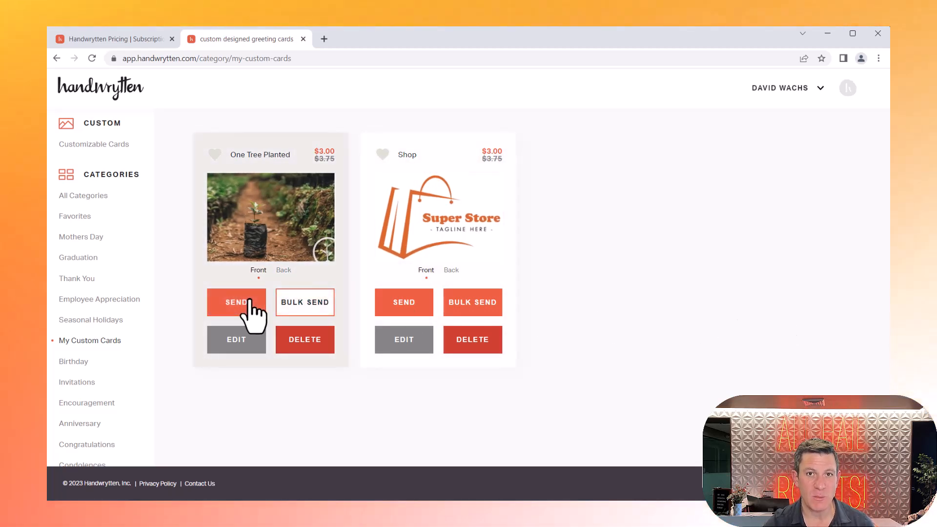
# Step: Start an Outbound Prospecting campaign from the Campaign Manager
pyautogui.click(774, 90)
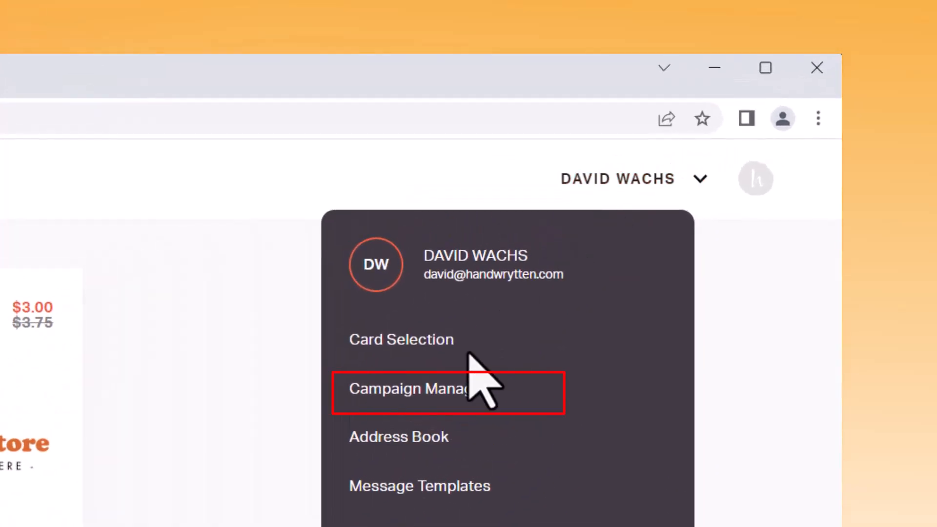
pyautogui.click(440, 390)
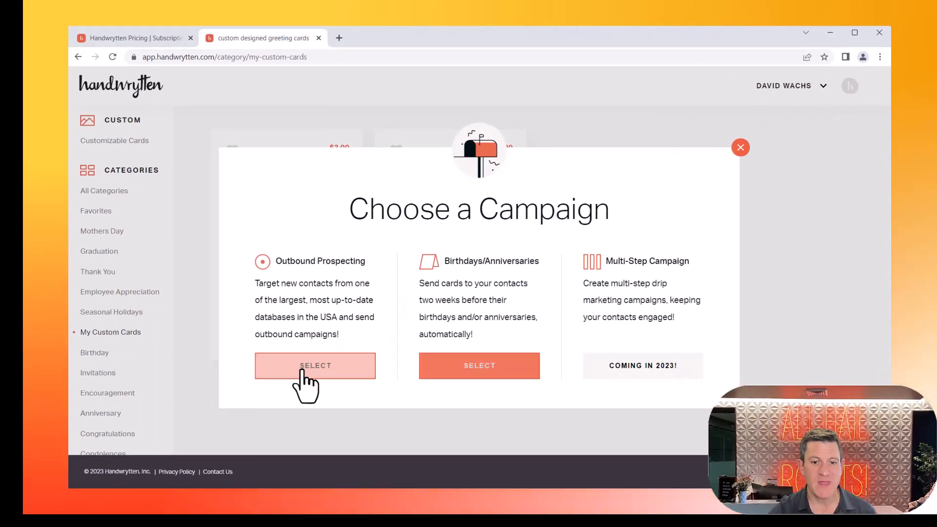
pyautogui.click(302, 370)
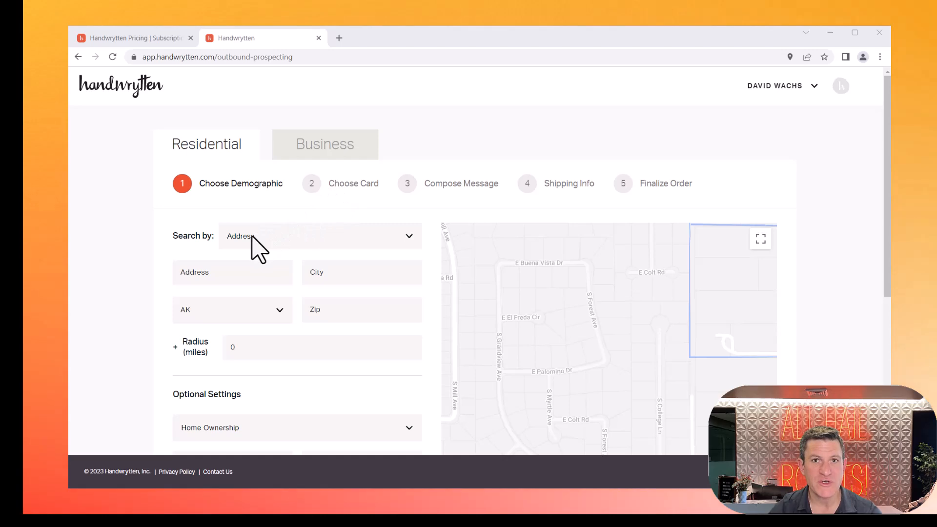
# Step: Examine the optional residential demographic filters, including home ownership, home value and net worth
pyautogui.scroll(-3, 253, 237)
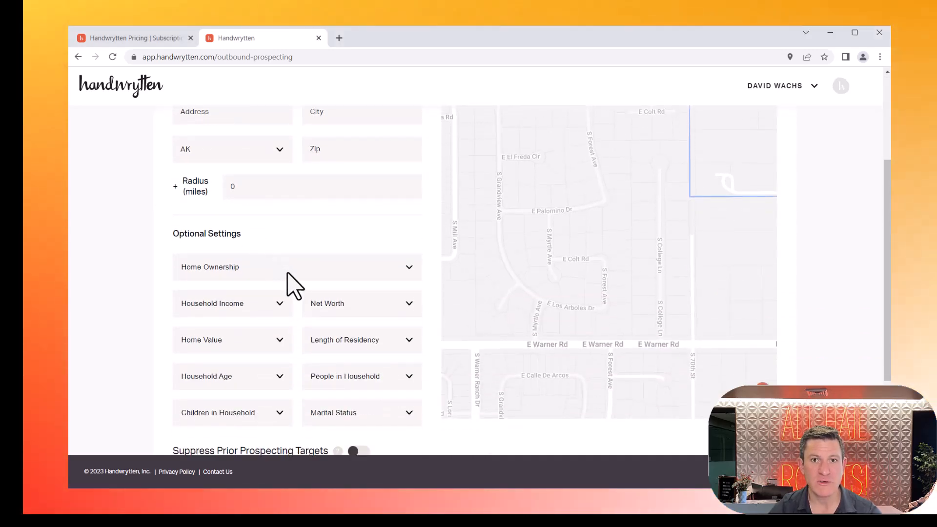
pyautogui.click(285, 272)
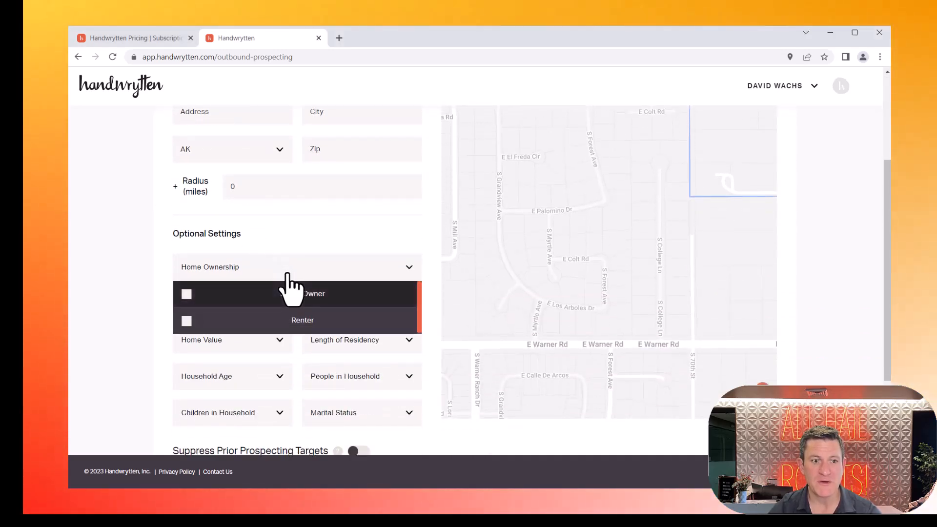
pyautogui.click(223, 347)
pyautogui.click(367, 304)
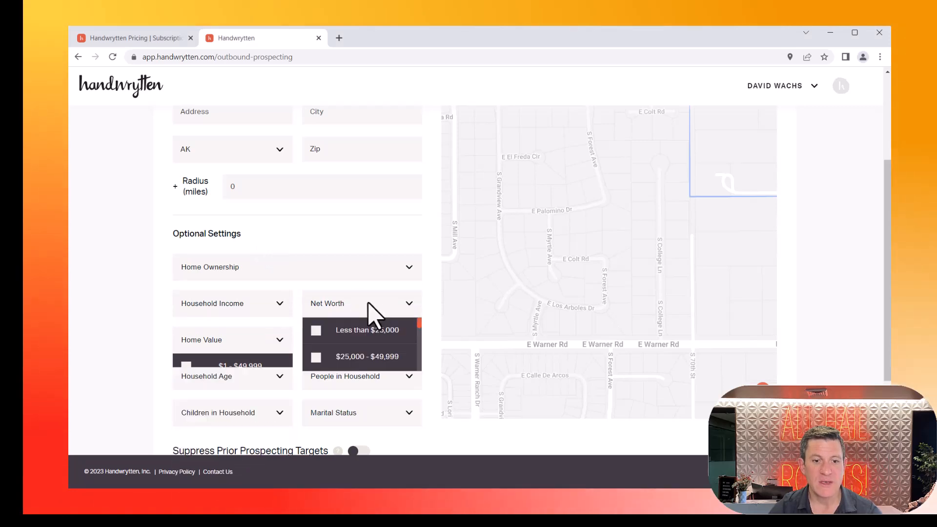
pyautogui.click(367, 304)
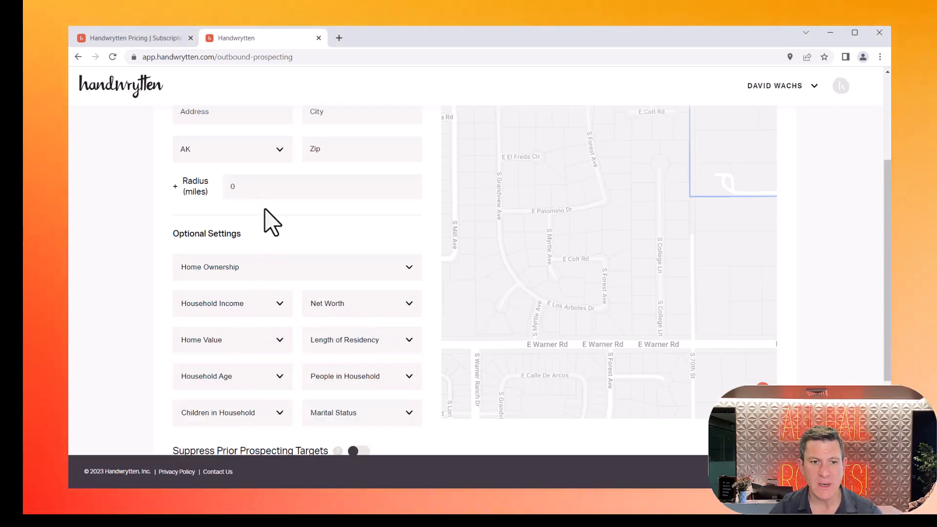
pyautogui.scroll(3, 268, 219)
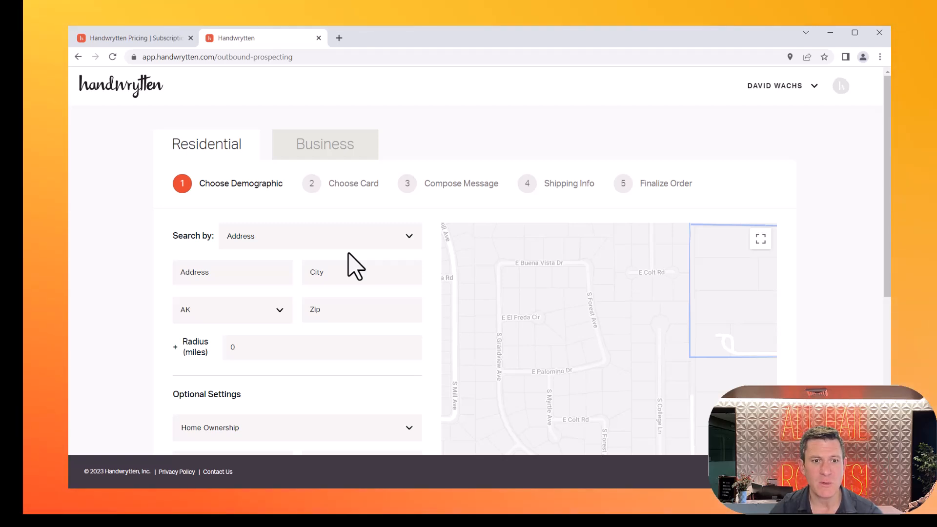
# Step: Switch the prospecting audience to Business and search by zip code 85284 in Tempe, AZ
pyautogui.click(304, 152)
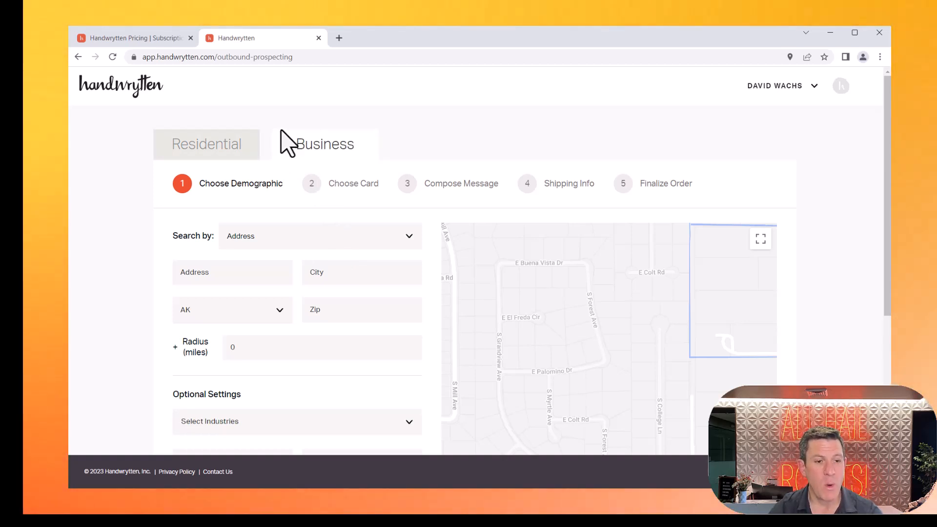
pyautogui.click(244, 244)
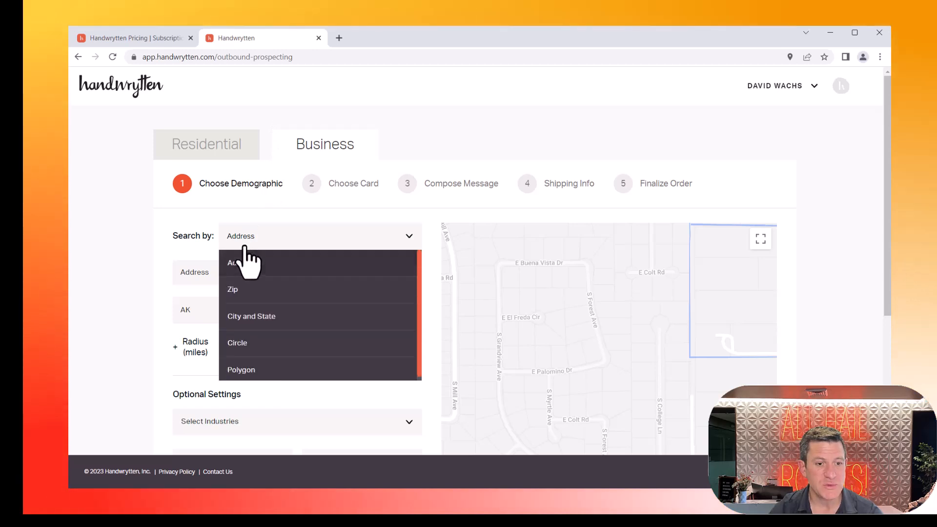
pyautogui.click(247, 295)
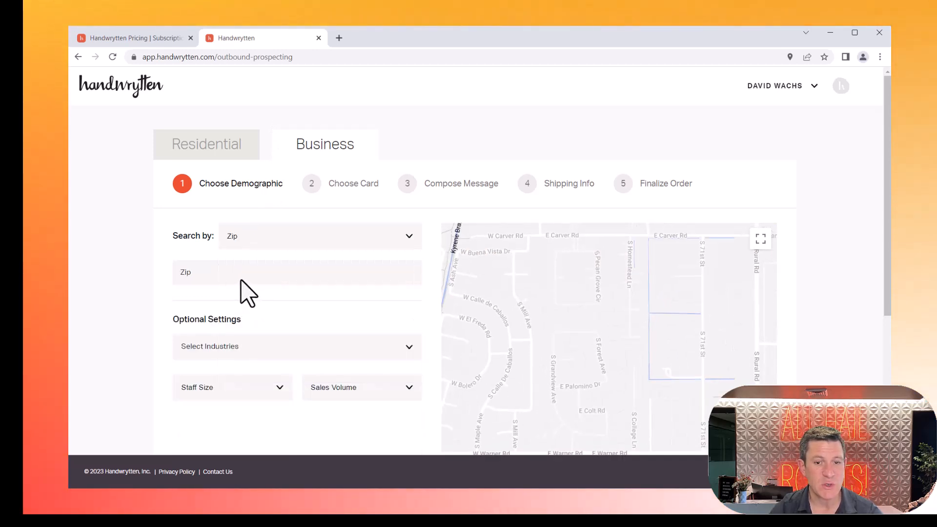
pyautogui.click(240, 279)
pyautogui.write('85284')
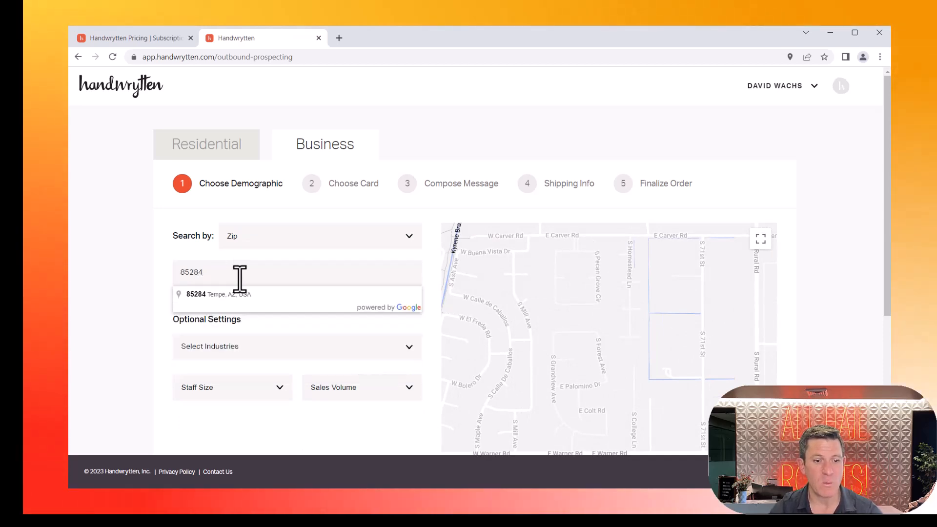
pyautogui.click(236, 295)
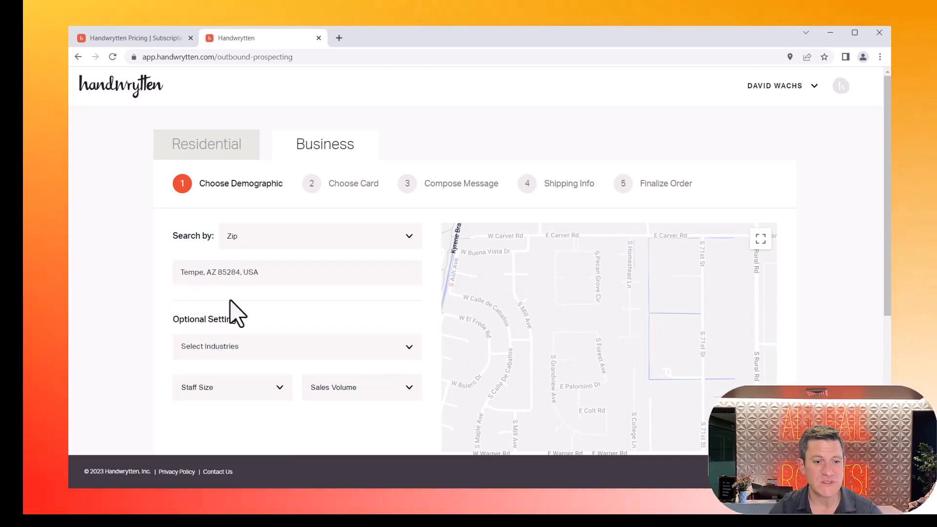
# Step: Change the business search method to Circle and set its radius to 1 mile around the point on the map
pyautogui.click(294, 245)
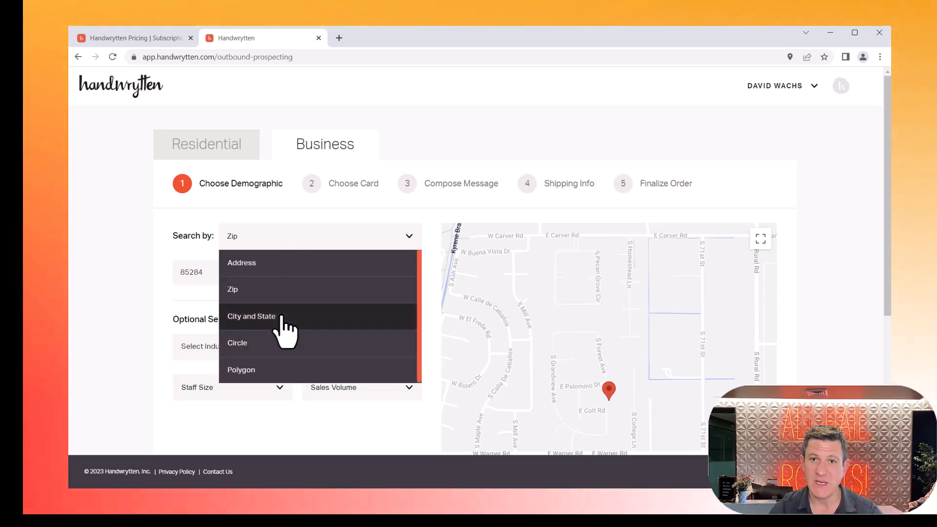
pyautogui.click(238, 344)
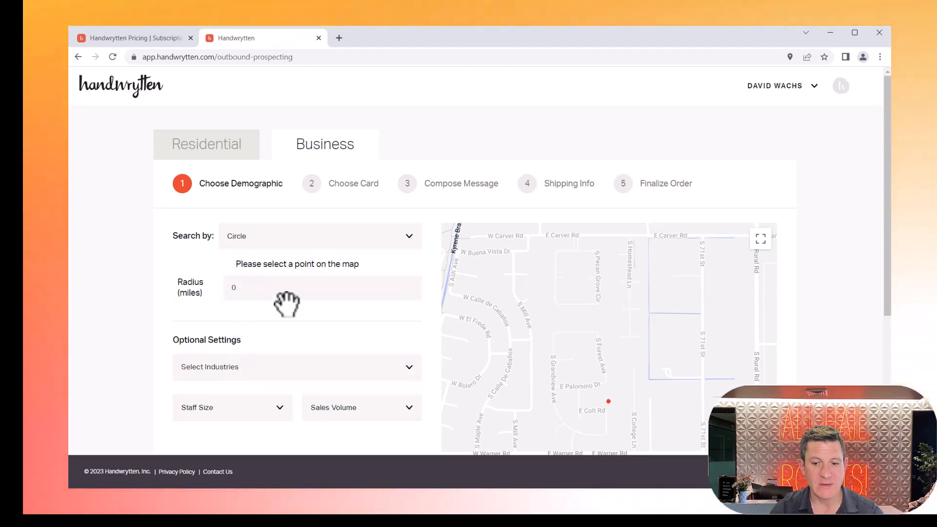
pyautogui.click(303, 292)
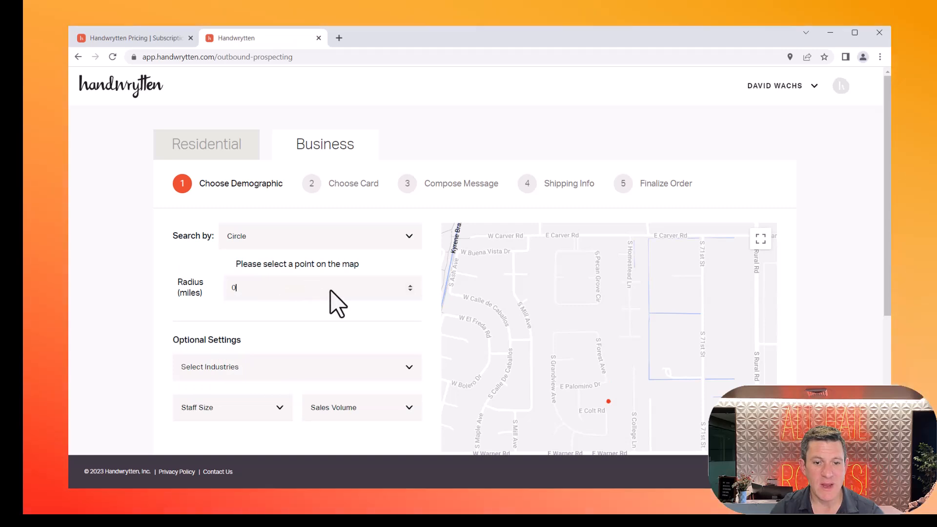
pyautogui.click(410, 286)
pyautogui.click(411, 286)
pyautogui.click(410, 286)
pyautogui.click(410, 286)
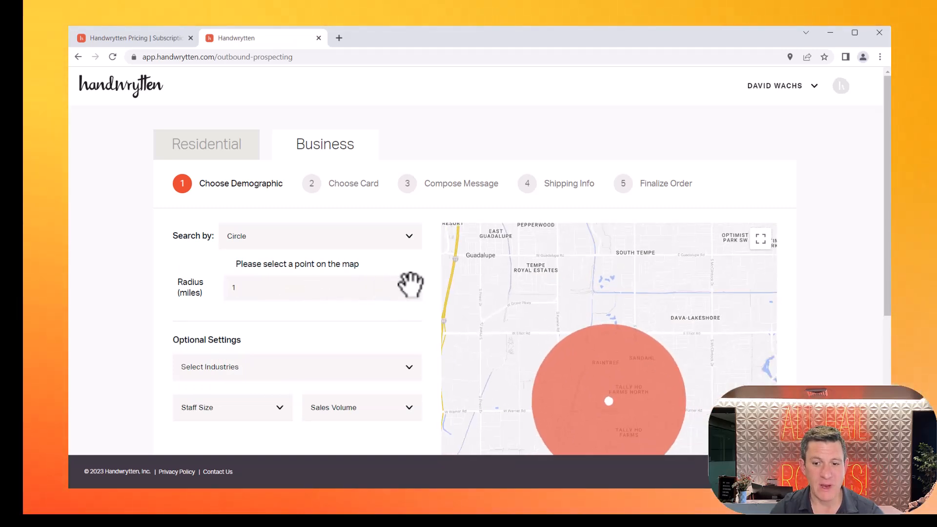
# Step: Return the business search method to Zip and re-enter 85284
pyautogui.click(411, 238)
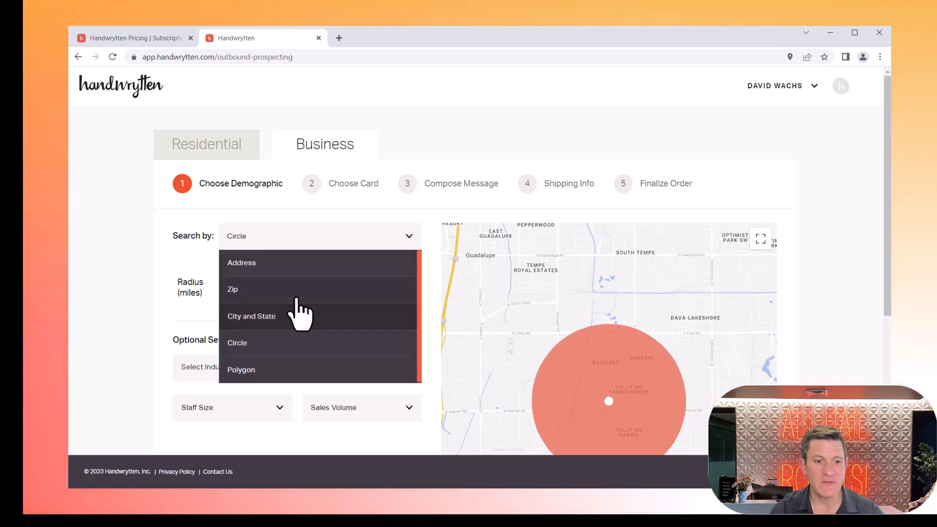
pyautogui.click(296, 299)
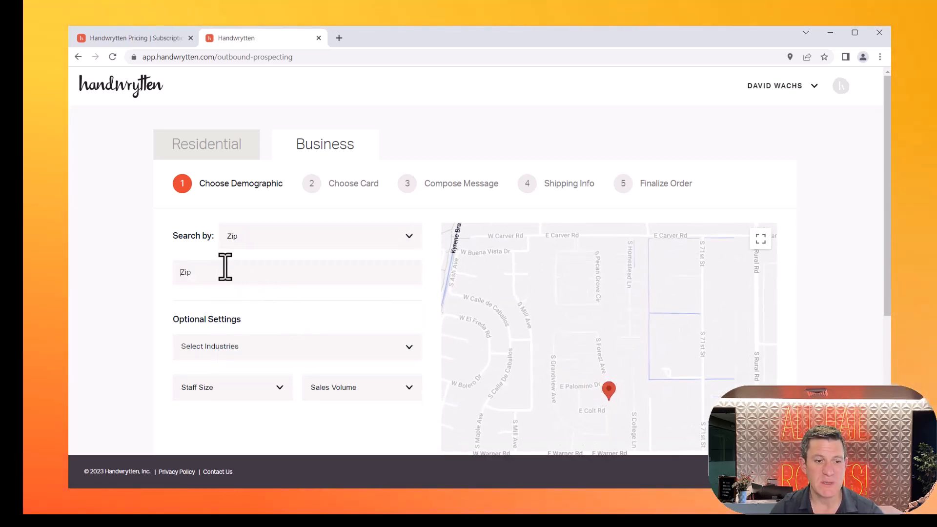
pyautogui.write('8528')
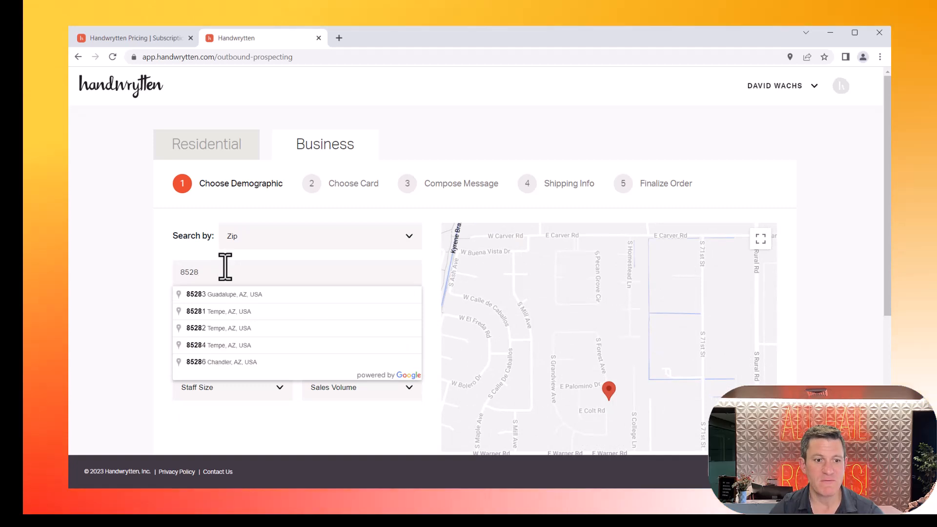
pyautogui.write('4')
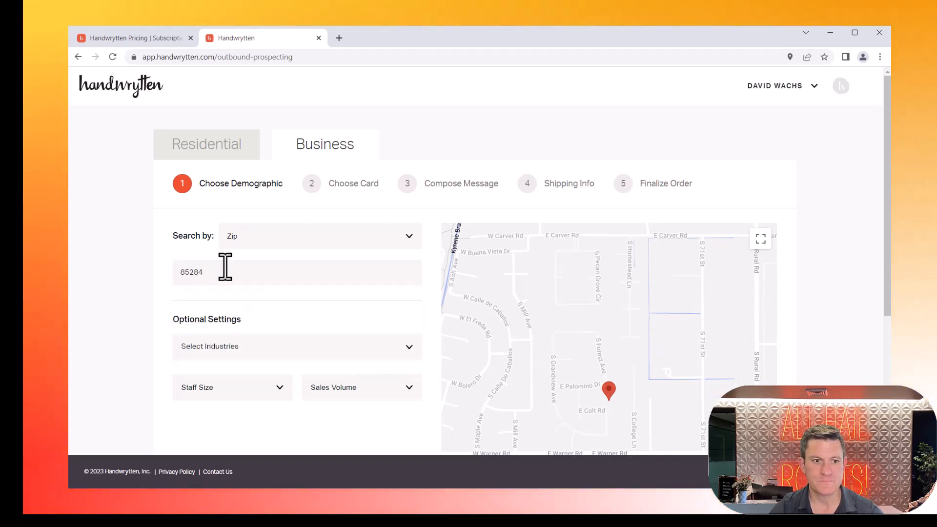
# Step: Browse the selectable industry categories, collapsing the Agriculture, Forestry, Fishing group
pyautogui.click(415, 349)
pyautogui.scroll(-3, 324, 330)
pyautogui.scroll(-2, 316, 323)
pyautogui.scroll(4, 316, 324)
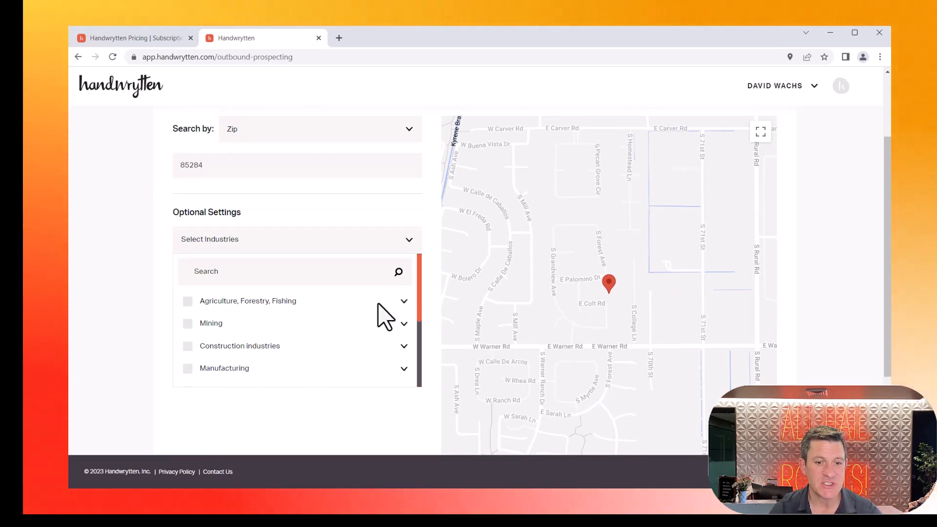
pyautogui.click(405, 300)
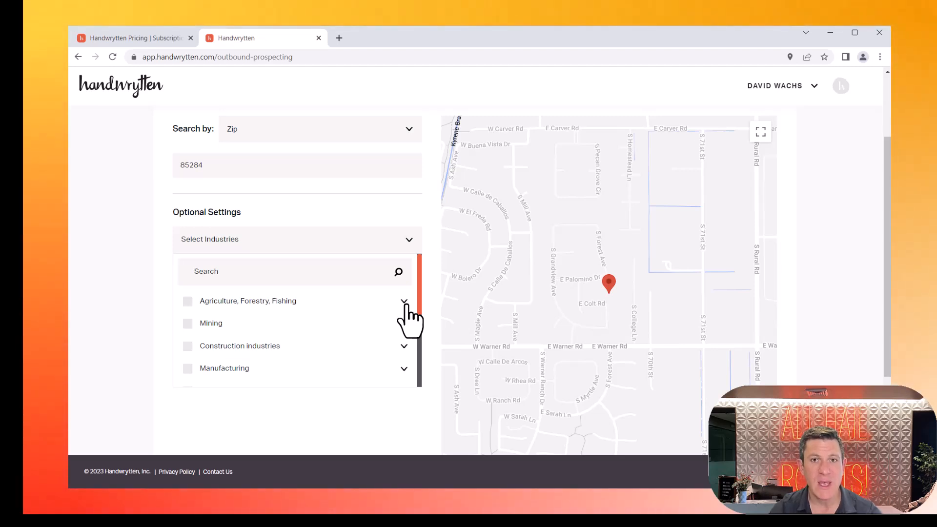
pyautogui.scroll(-5, 373, 328)
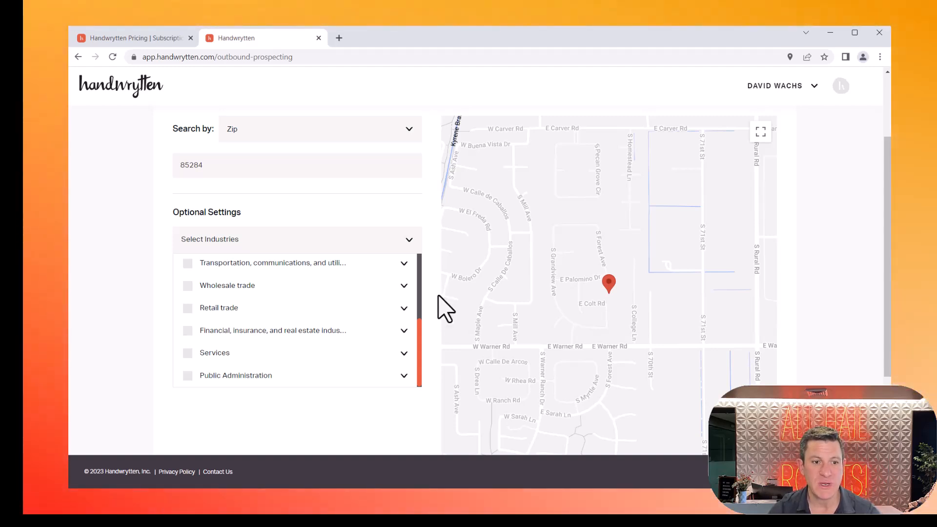
pyautogui.scroll(5, 344, 293)
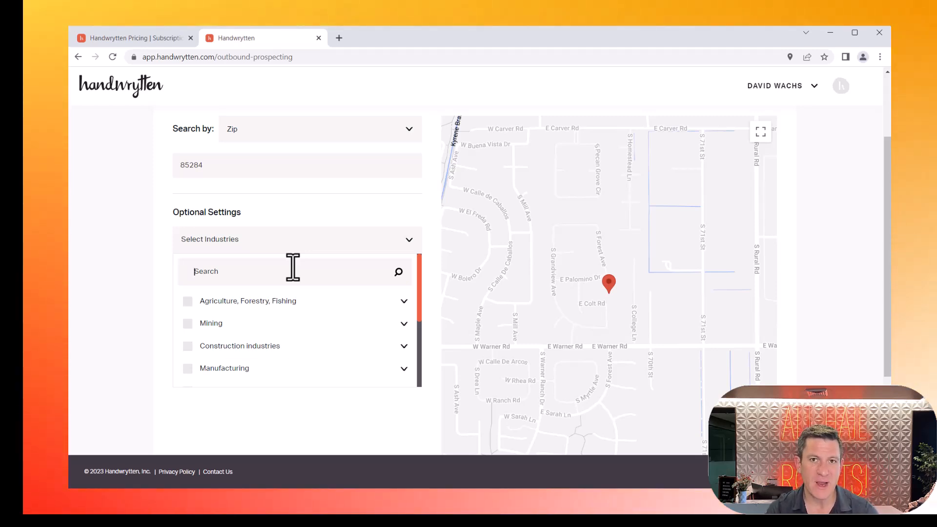
# Step: Search the industries for "Legal" and select Offices of lawyers (except legal aid societies)
pyautogui.write('L')
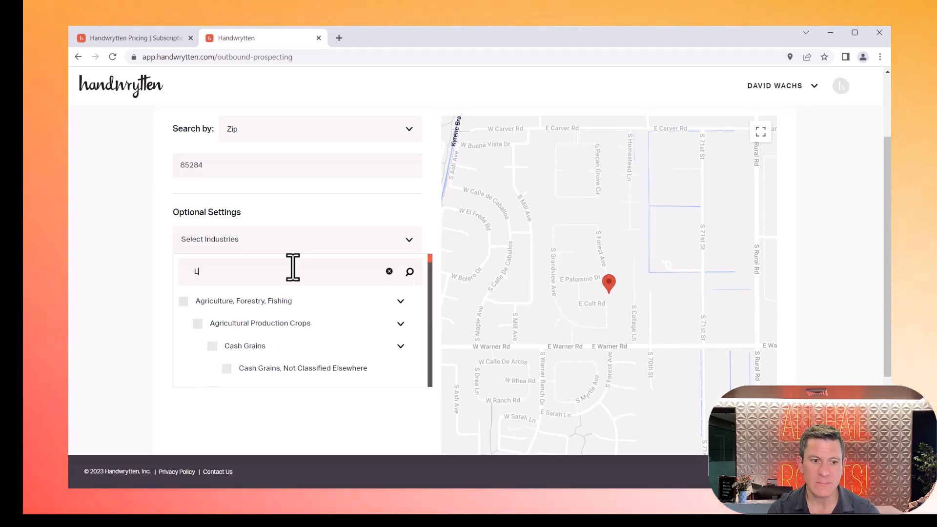
pyautogui.write('egal')
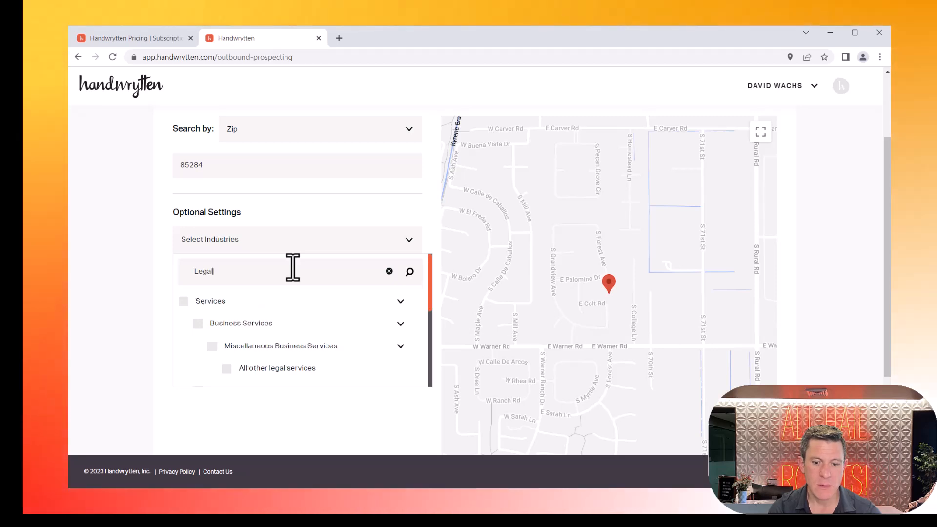
pyautogui.scroll(-2, 299, 342)
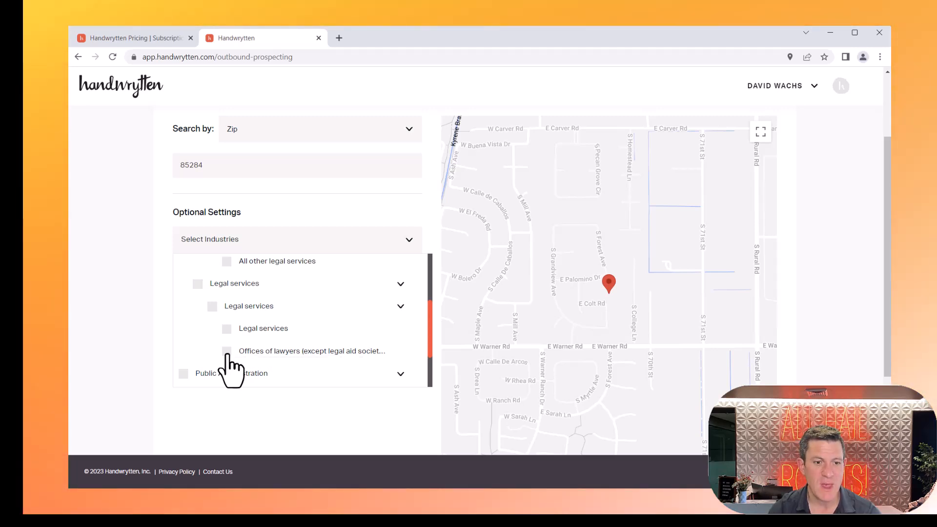
pyautogui.click(409, 242)
# Step: Search the industries for "Accounta" and add Offices of certified public accountants to the selection
pyautogui.click(333, 244)
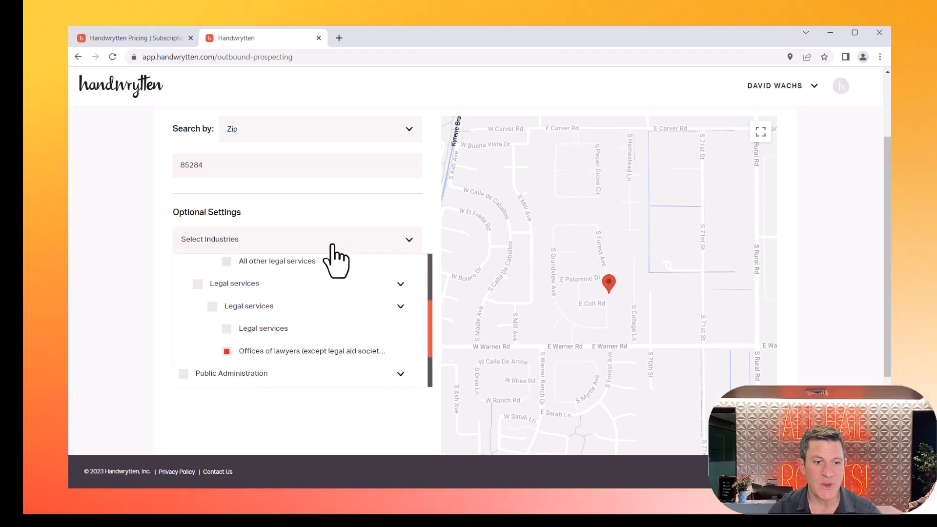
pyautogui.scroll(5, 326, 260)
pyautogui.hotkey('ctrl', 'a')
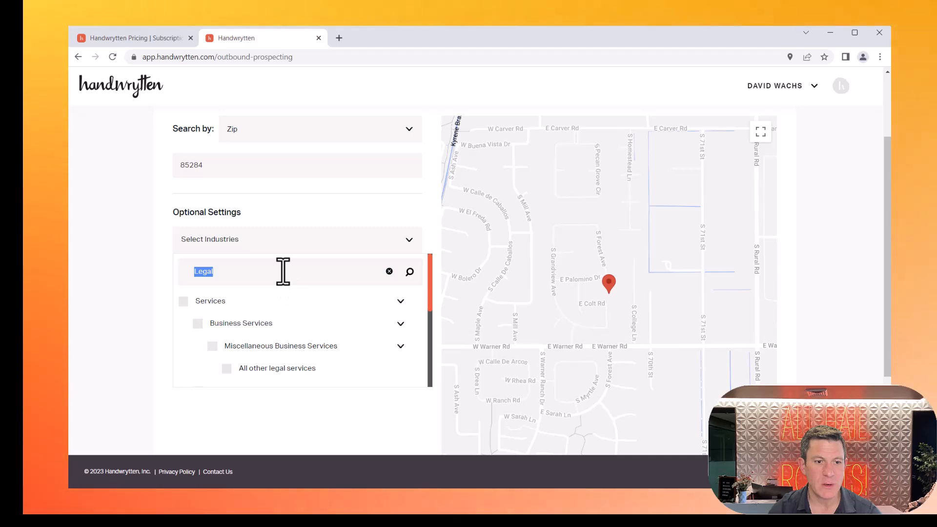
pyautogui.write('Acc')
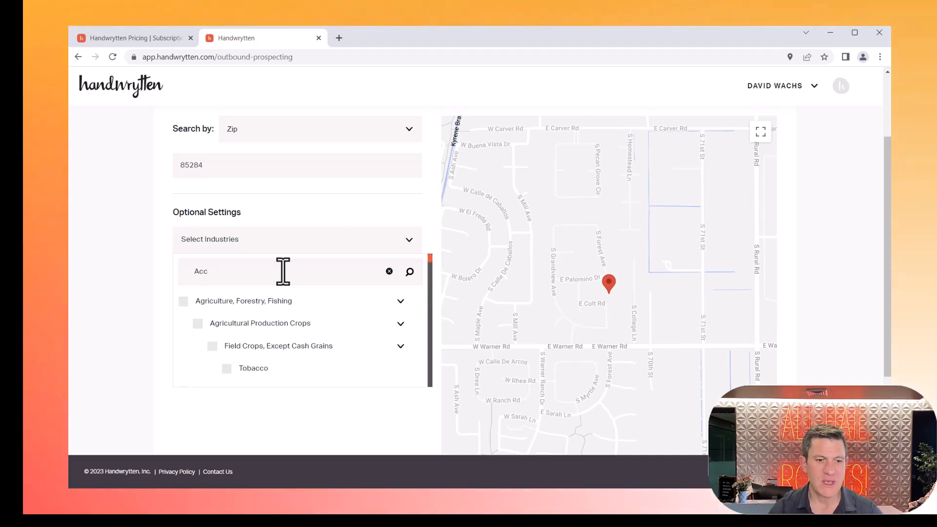
pyautogui.write('ounta')
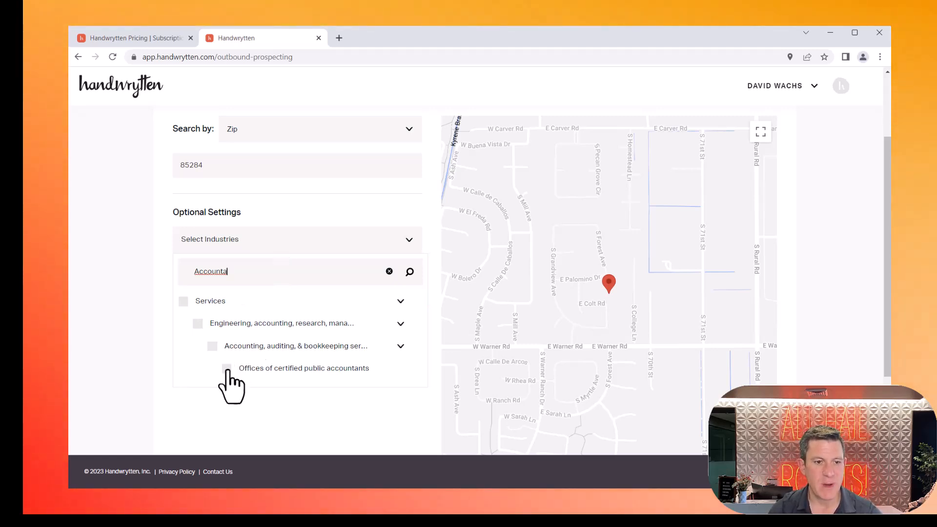
pyautogui.click(226, 370)
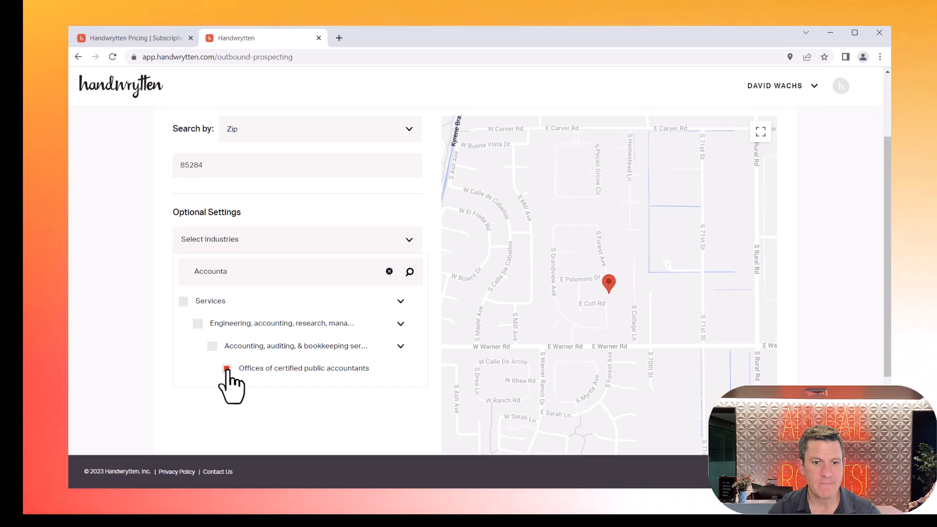
pyautogui.click(408, 245)
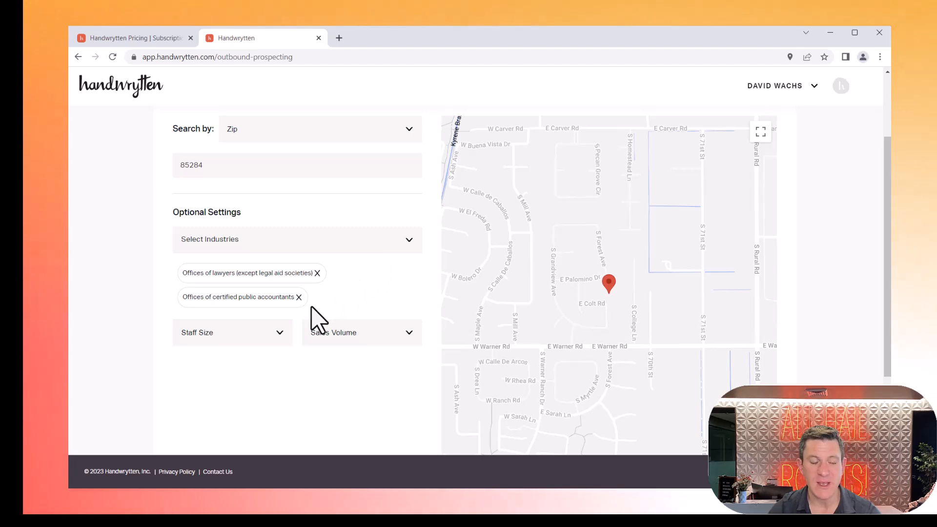
# Step: Limit the staff size to the ranges 1 - 4, 5 - 9, 10 - 19 and 20 - 49
pyautogui.click(247, 329)
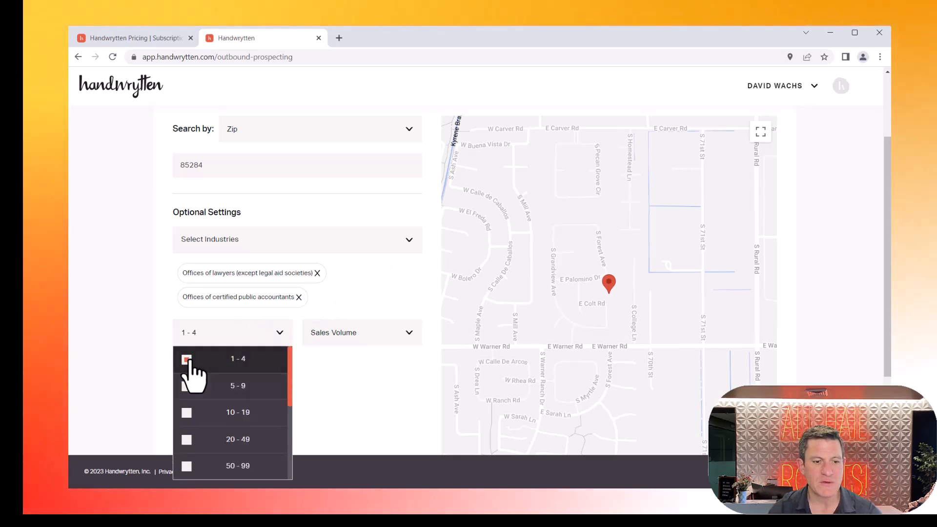
pyautogui.click(187, 387)
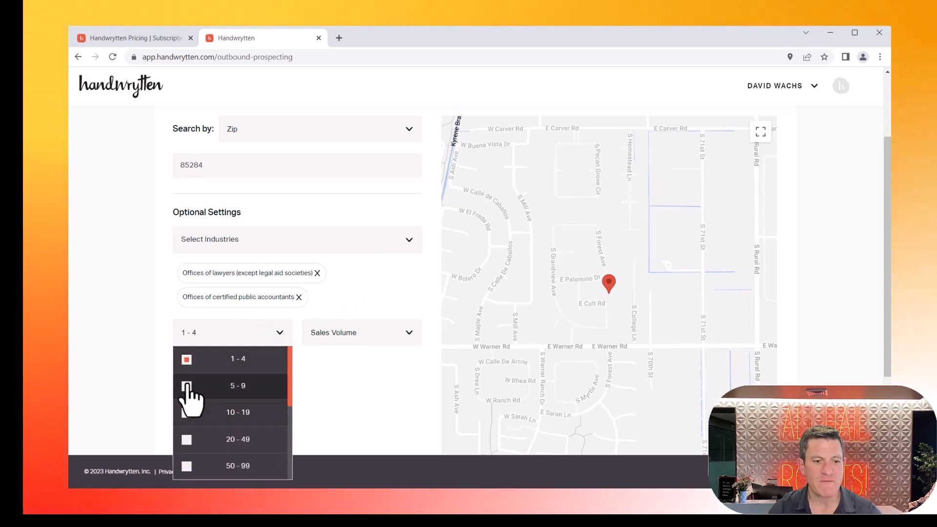
pyautogui.click(187, 439)
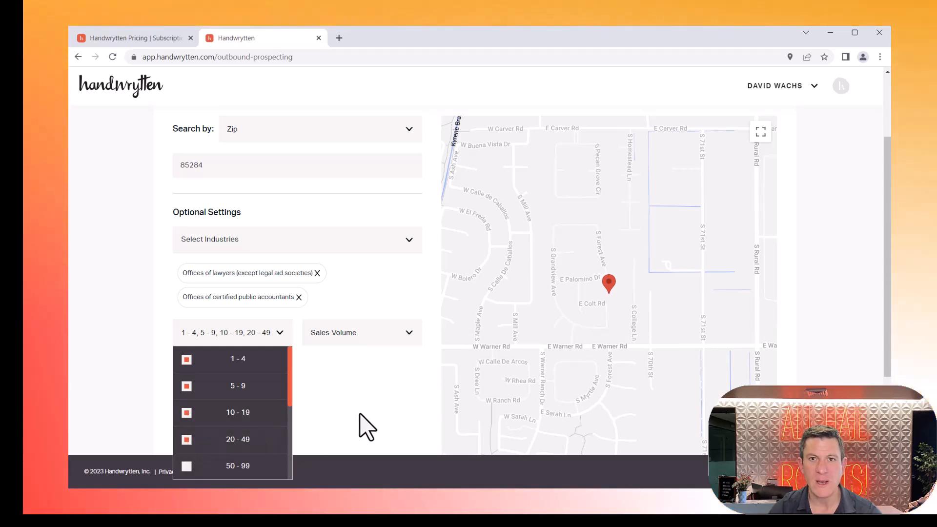
pyautogui.click(368, 389)
# Step: Check the sales volume ranges without choosing any, and calculate the targets for the current filters
pyautogui.click(374, 339)
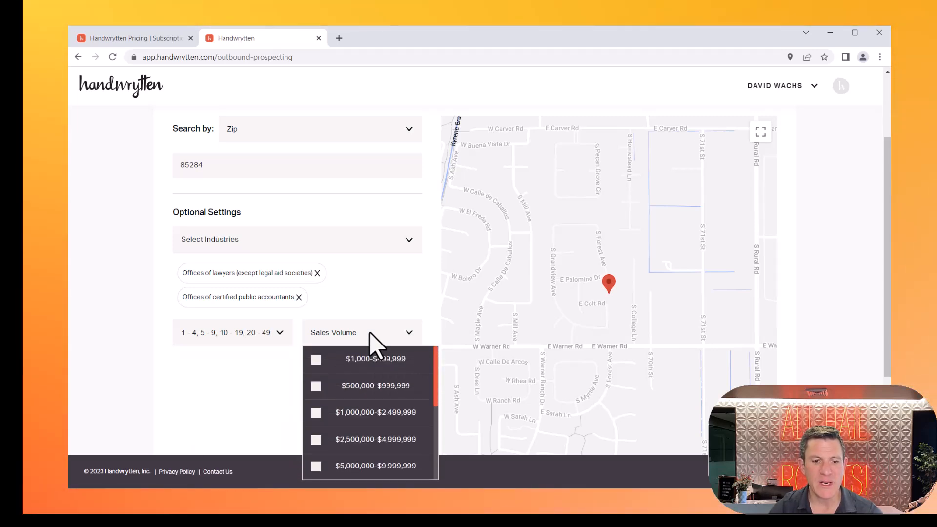
pyautogui.click(369, 333)
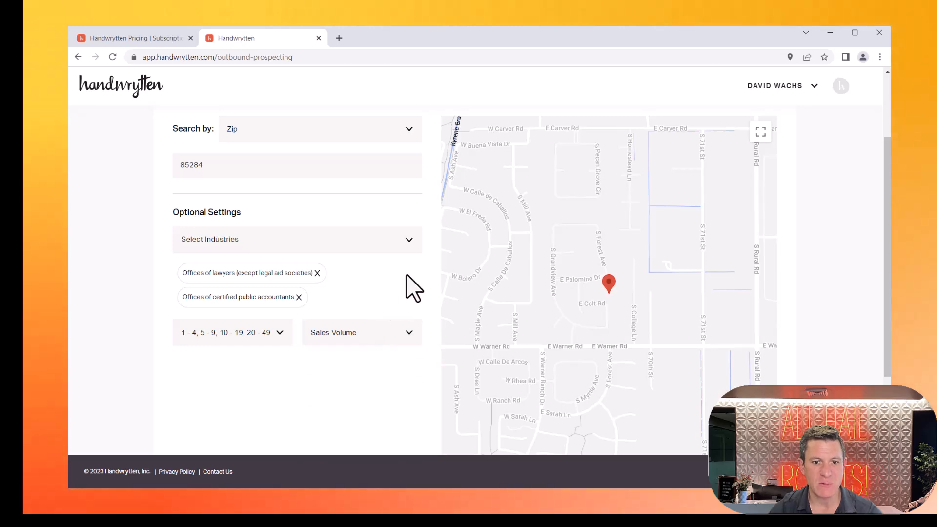
pyautogui.scroll(-3, 412, 288)
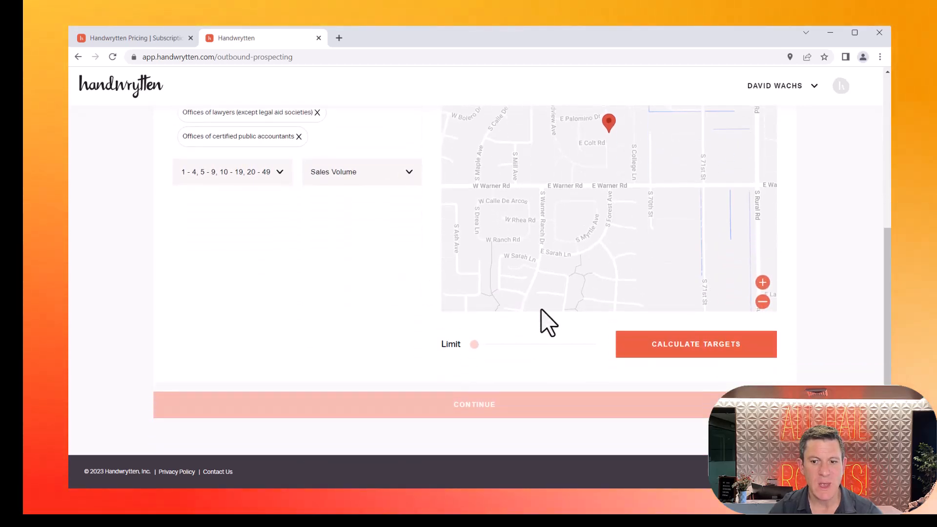
pyautogui.click(684, 349)
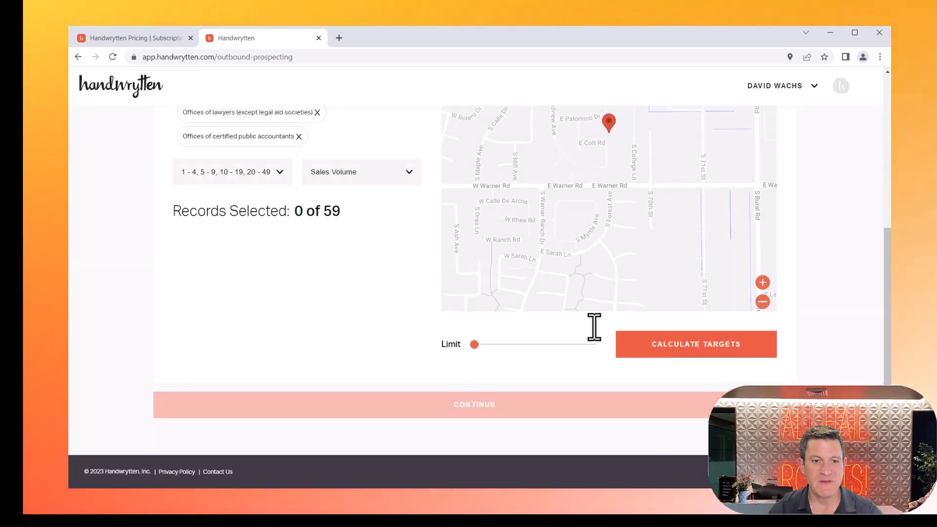
pyautogui.scroll(2, 297, 267)
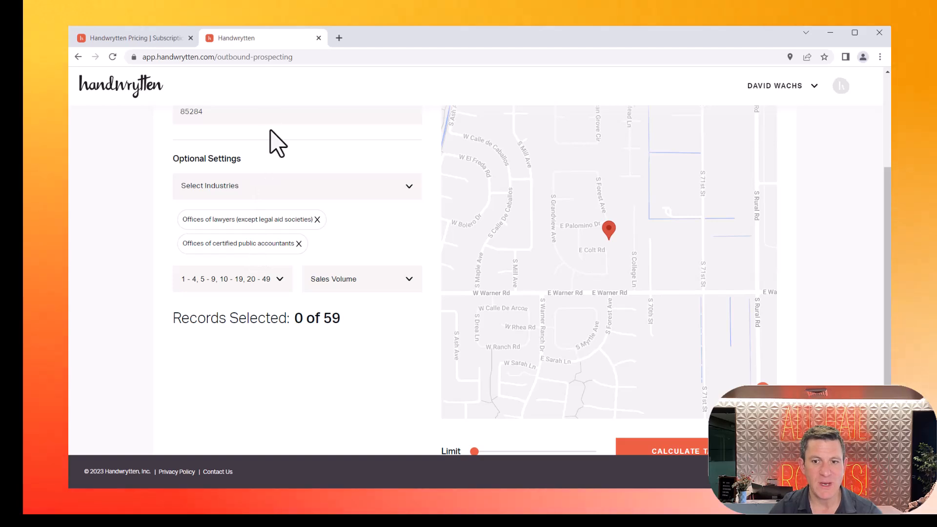
# Step: Limit the selected records to 25 and continue to the card selection
pyautogui.scroll(-1, 277, 143)
pyautogui.moveTo(473, 398); pyautogui.dragTo(524, 397)
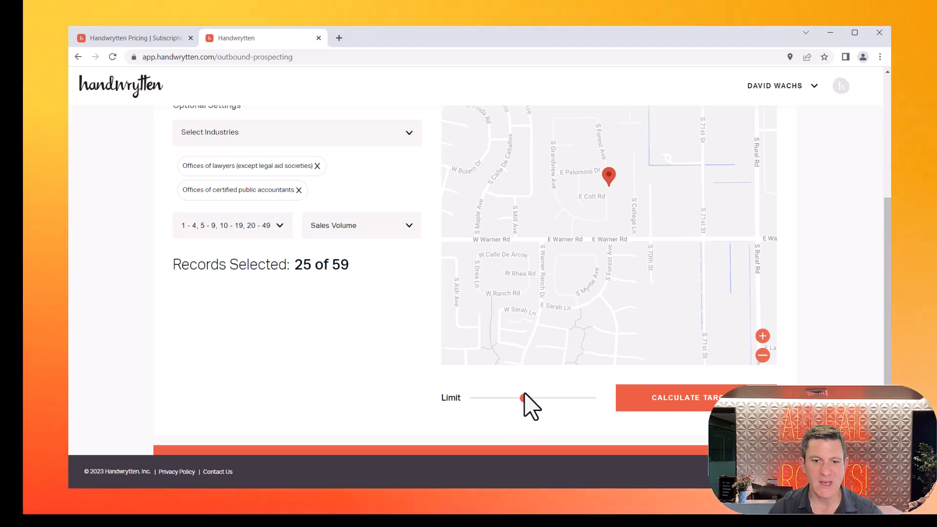
pyautogui.press('Left')
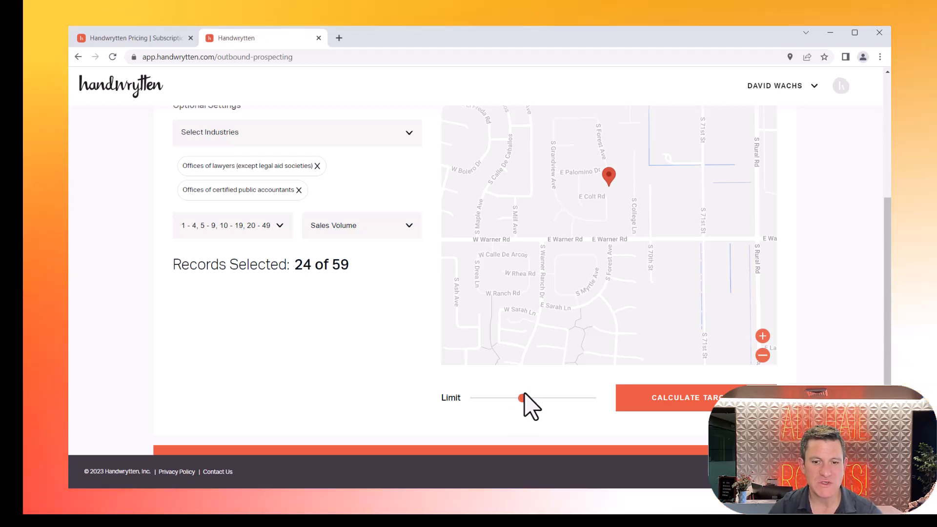
pyautogui.press('Right')
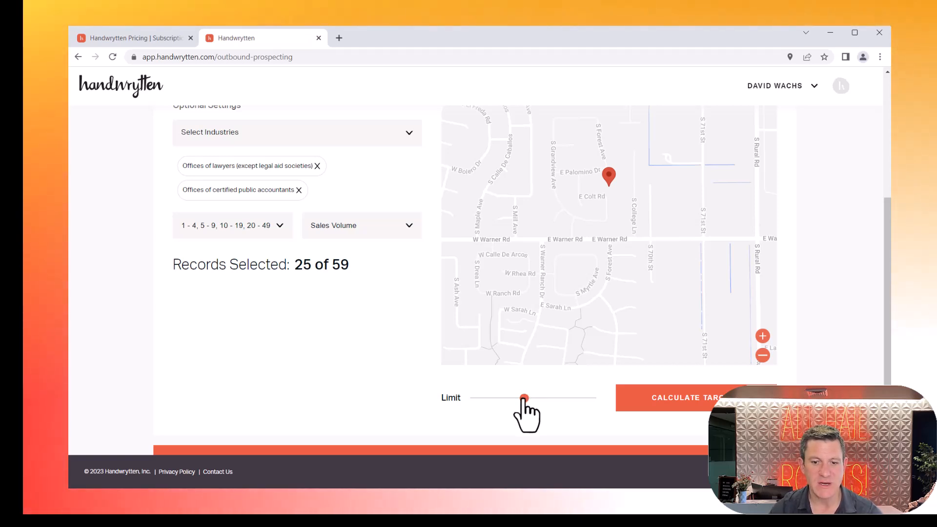
pyautogui.press('Left')
pyautogui.press('Right')
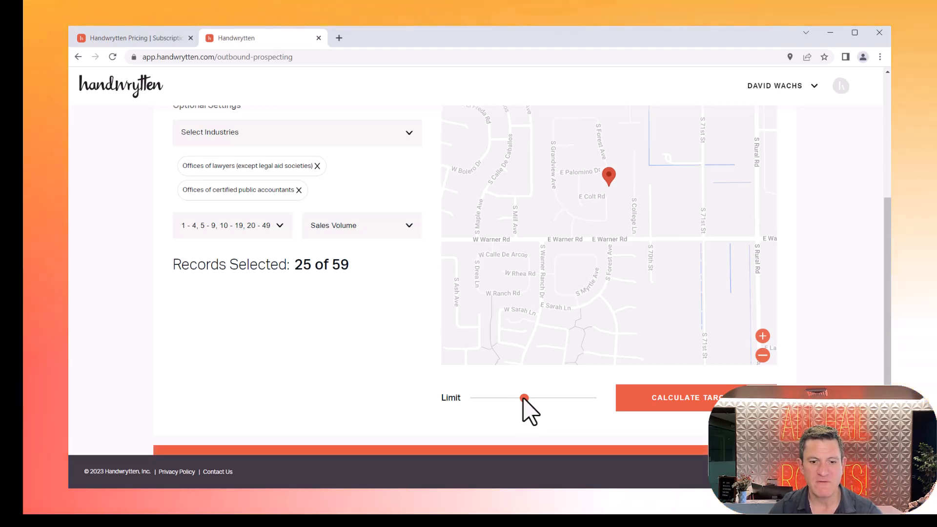
pyautogui.scroll(-2, 517, 409)
pyautogui.click(454, 397)
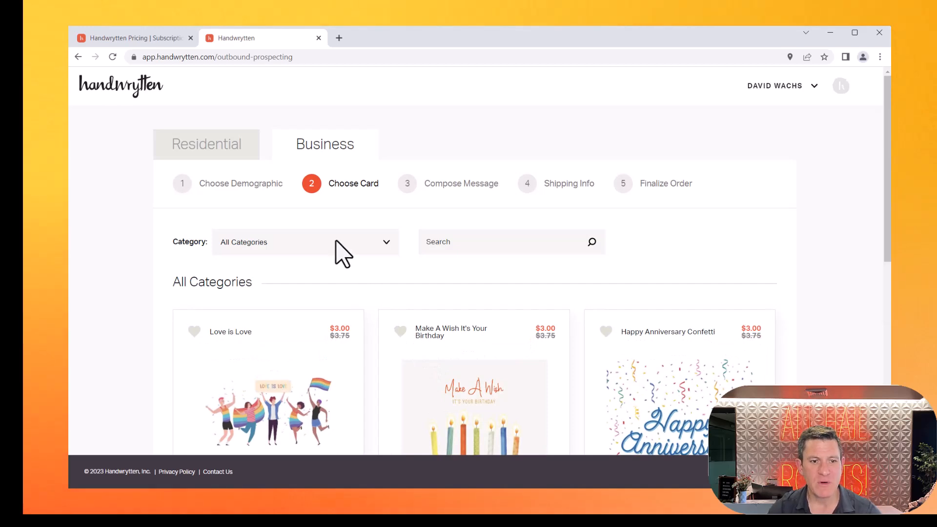
# Step: Filter the cards to the My Custom Cards category and select the One Tree Planted card
pyautogui.click(342, 246)
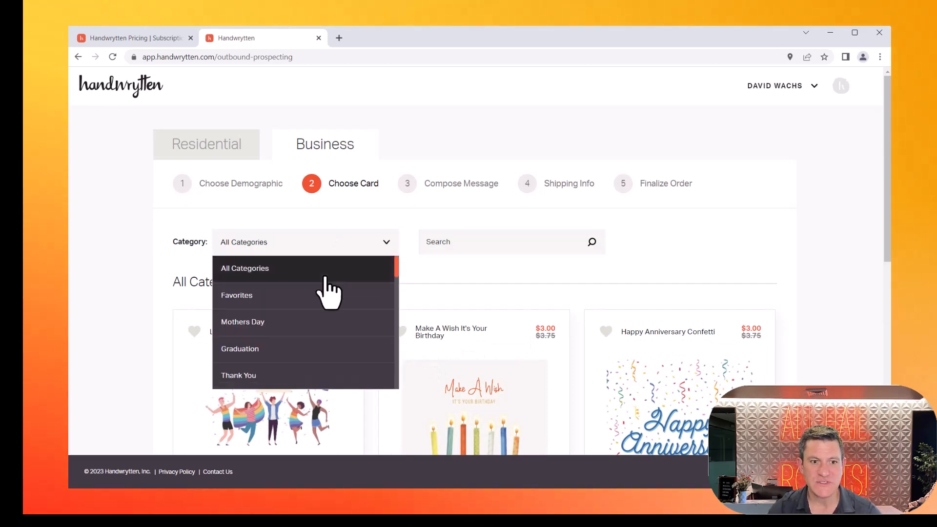
pyautogui.scroll(-2, 324, 317)
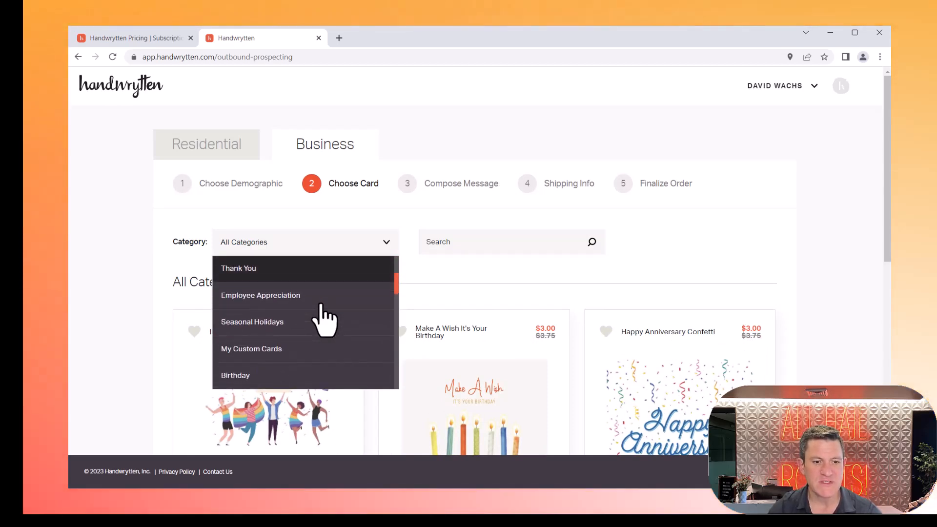
pyautogui.click(306, 356)
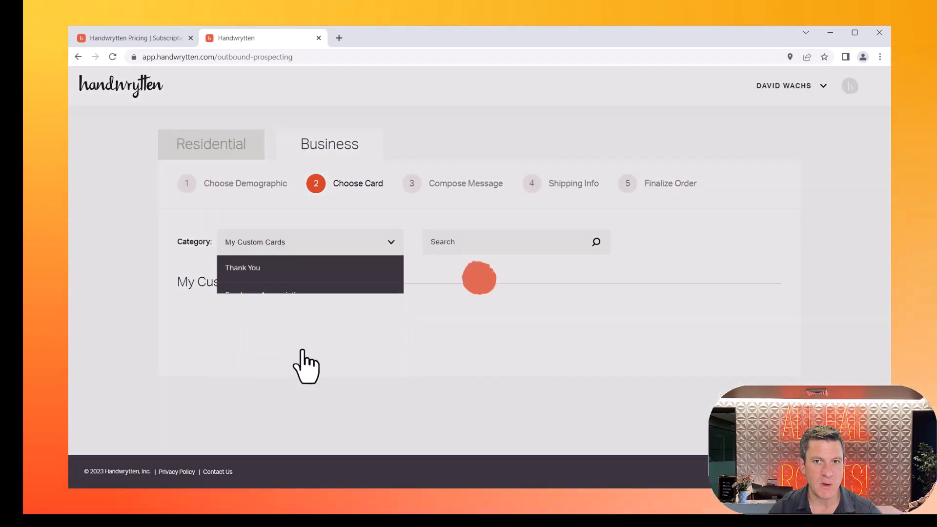
pyautogui.scroll(-2, 305, 354)
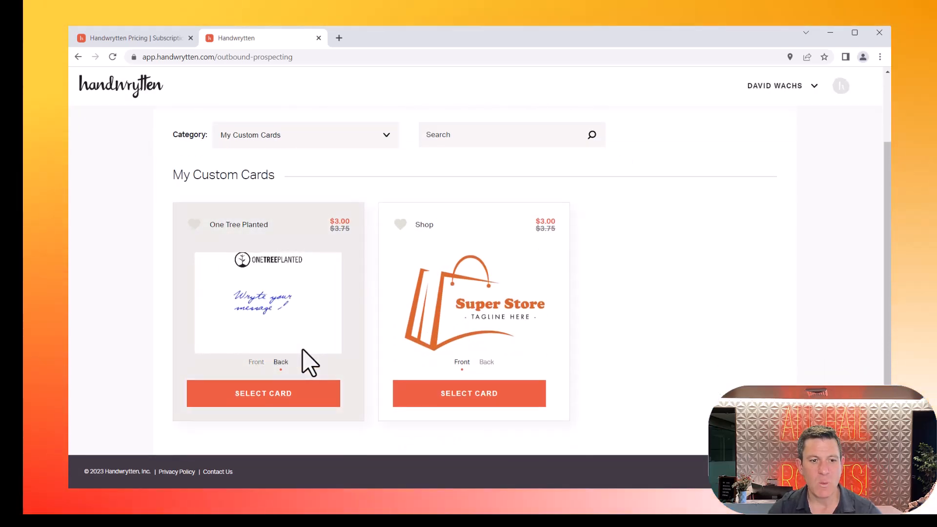
pyautogui.click(293, 394)
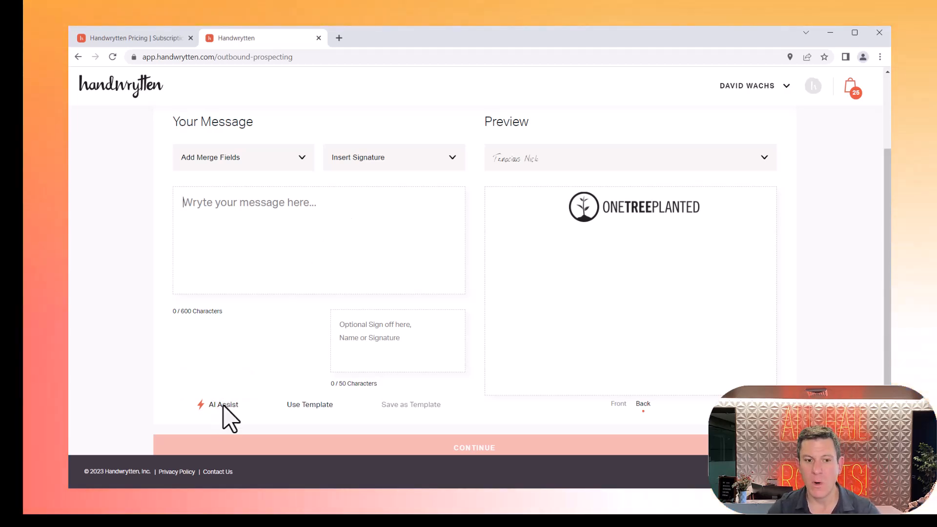
# Step: Start an AI Assist prompt reading "We are a staffing firm that helps lawyers and accountants."
pyautogui.click(223, 406)
pyautogui.click(477, 218)
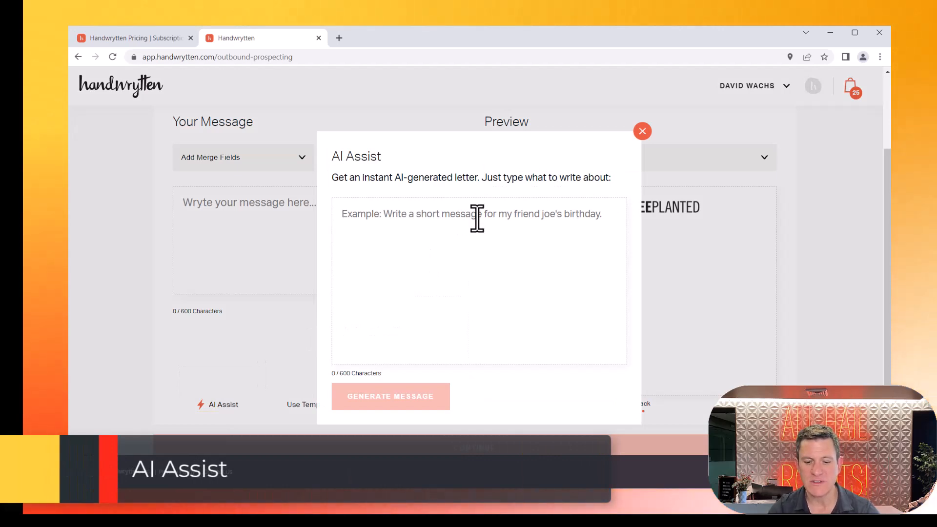
pyautogui.write('We are a staffing firm')
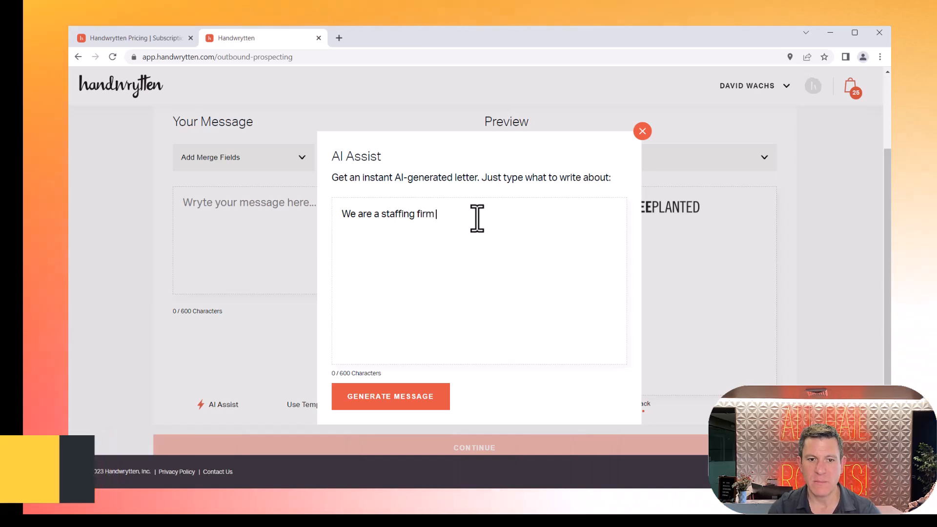
pyautogui.write(' that helps law')
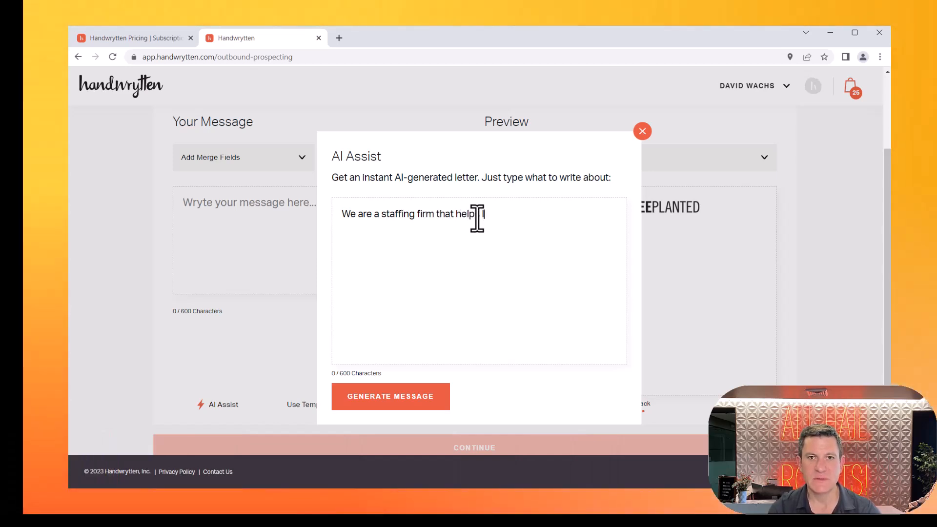
pyautogui.write('yer')
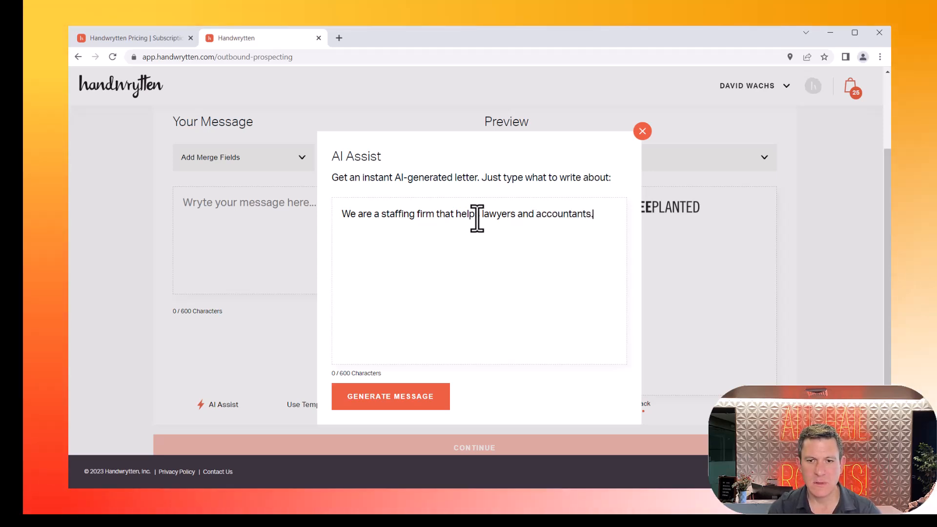
# Step: Add "Write a short prospecting note to people in Tempe introducing our services." to the prompt and insert the generated message into the card
pyautogui.write('rite a sh')
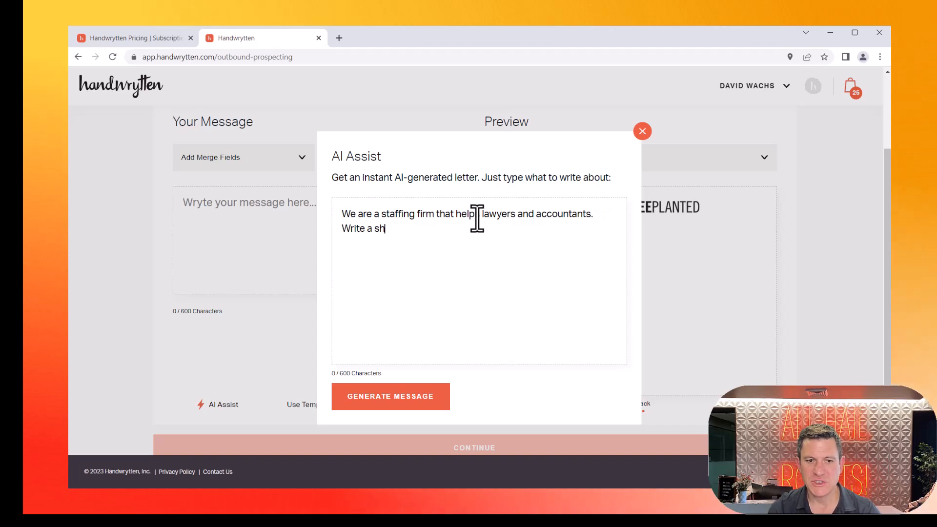
pyautogui.write('ort pro')
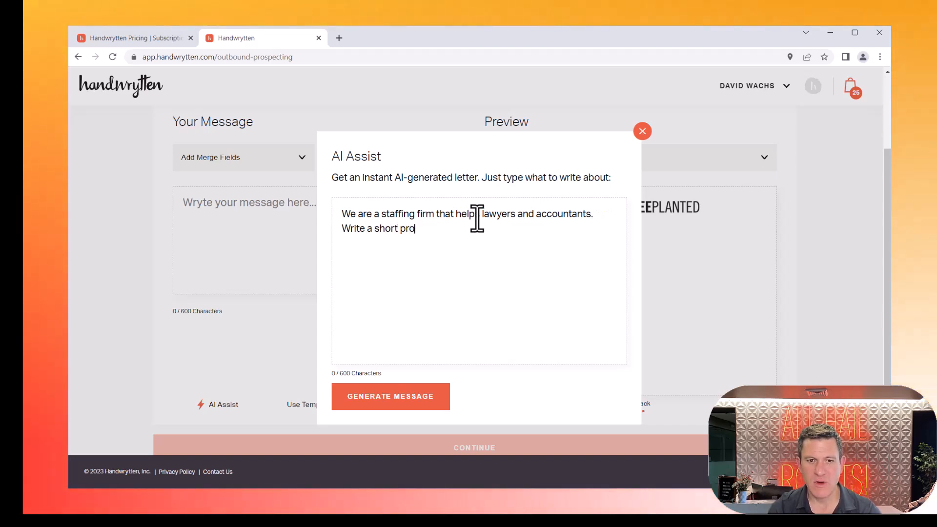
pyautogui.write('specting note')
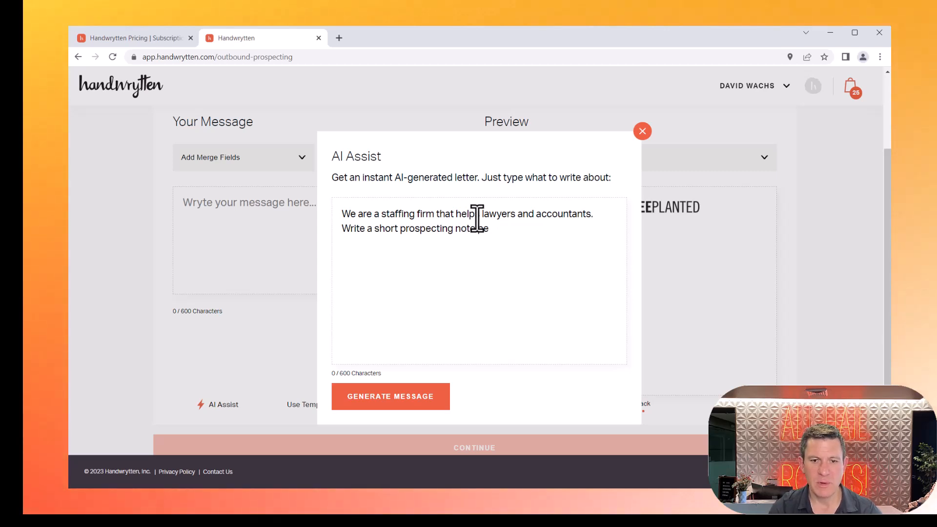
pyautogui.press('BackSpace')
pyautogui.press('BackSpace')
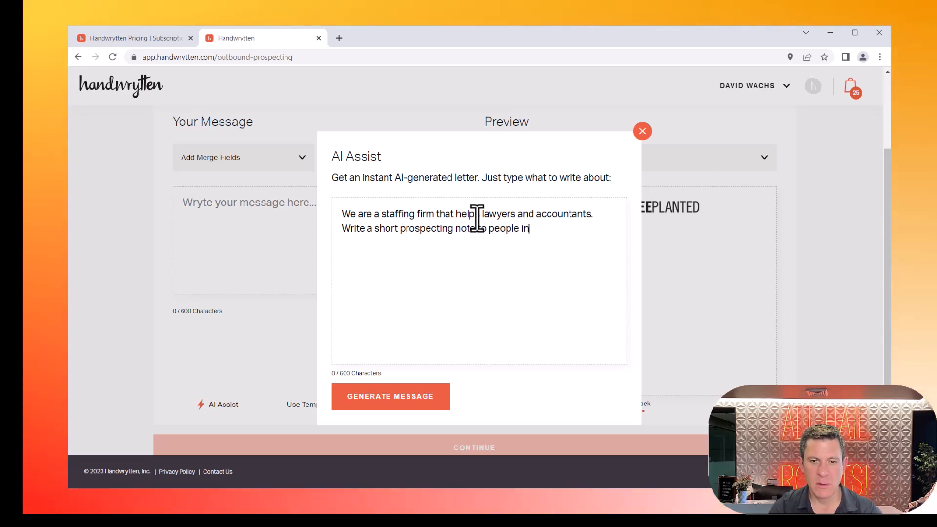
pyautogui.write('Tempe introducin')
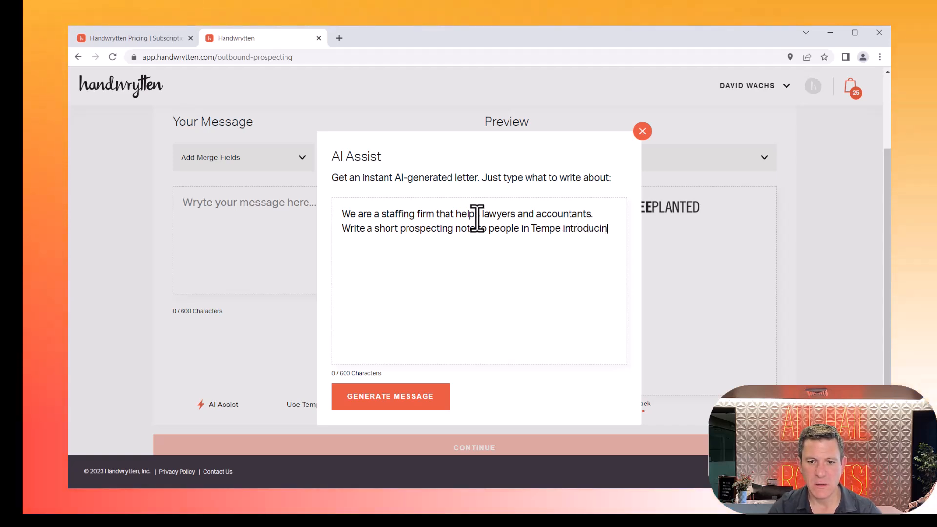
pyautogui.write('g our services.')
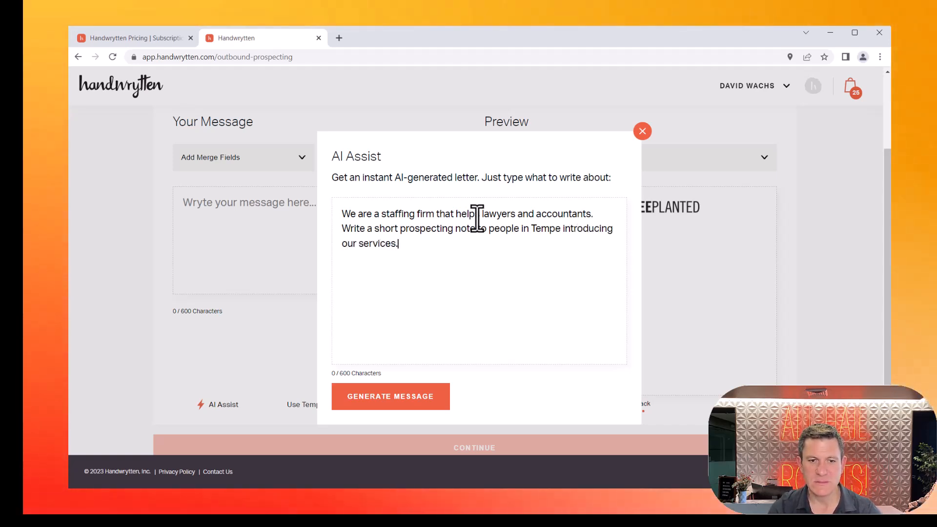
pyautogui.click(408, 413)
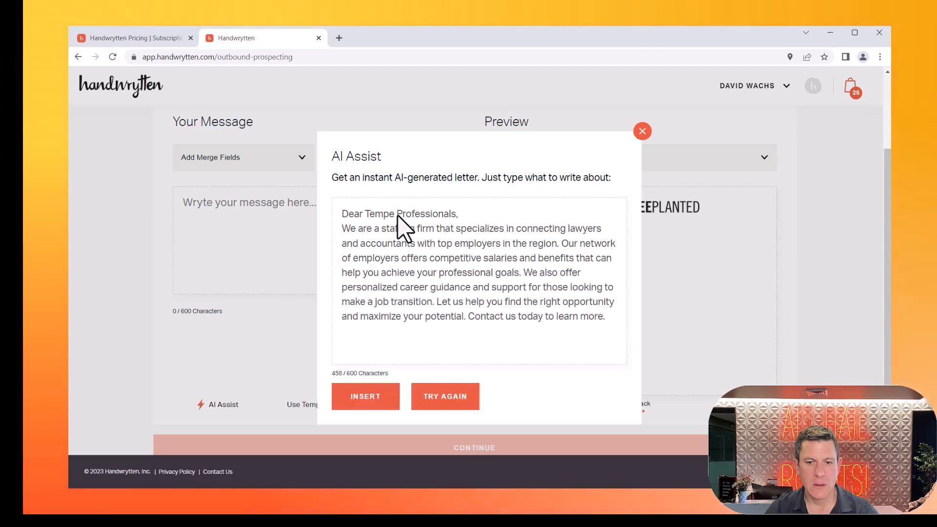
pyautogui.click(381, 403)
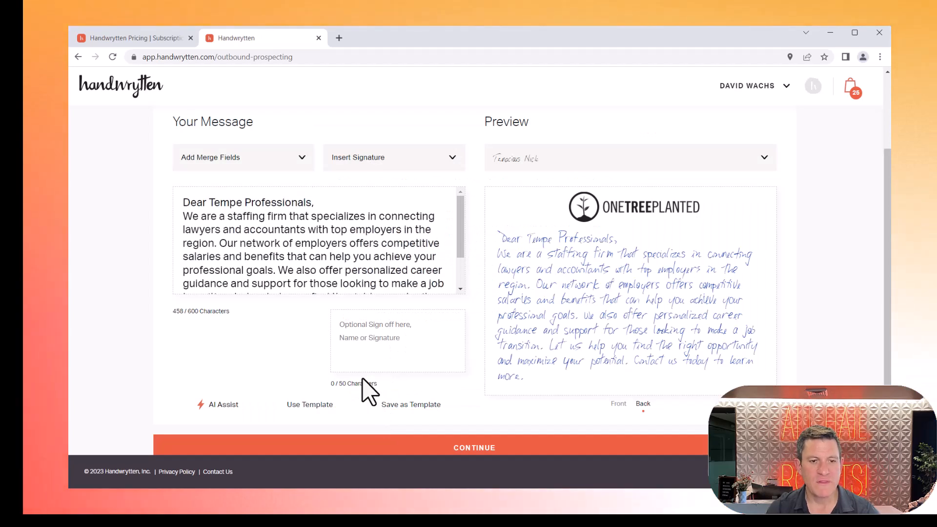
# Step: Check the available merge fields and replace the greeting "Dear Tempe Professionals" with "Hello"
pyautogui.moveTo(242, 203); pyautogui.dragTo(309, 199)
pyautogui.click(297, 161)
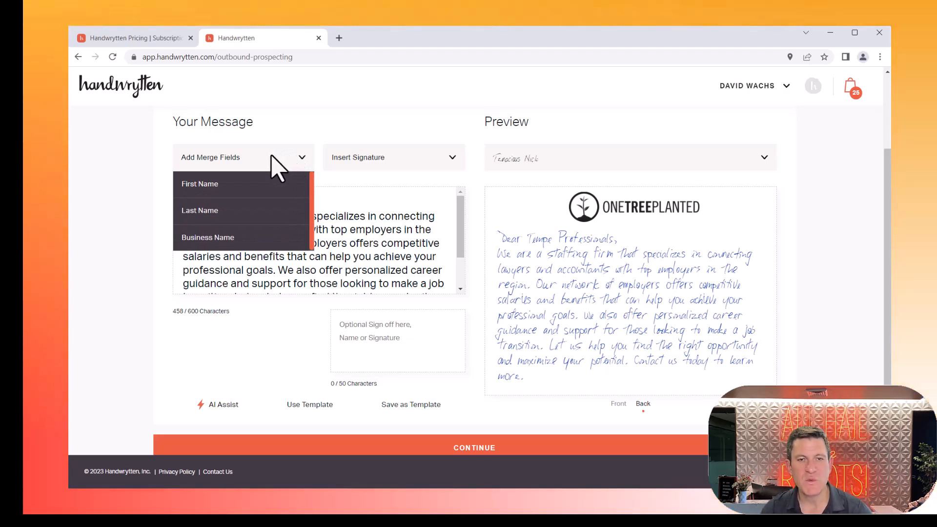
pyautogui.click(272, 163)
pyautogui.moveTo(310, 203); pyautogui.dragTo(211, 203)
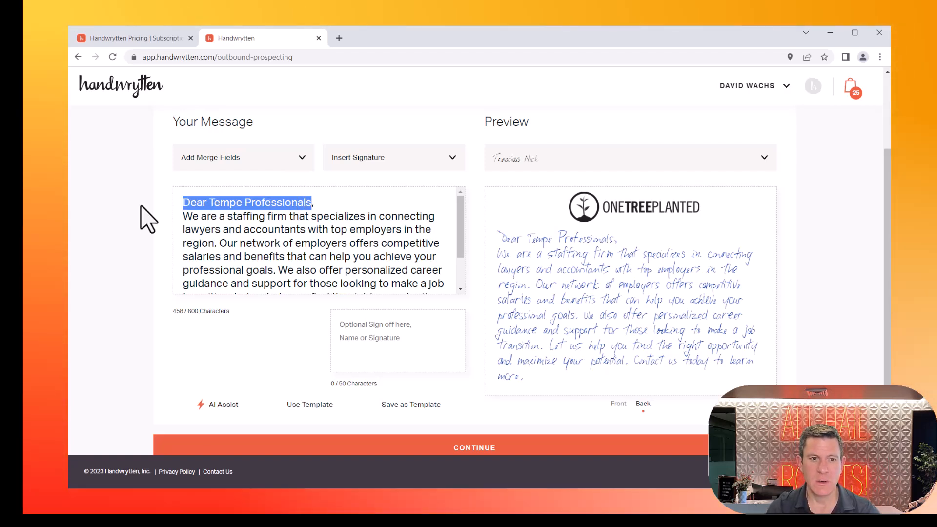
pyautogui.write('Dea')
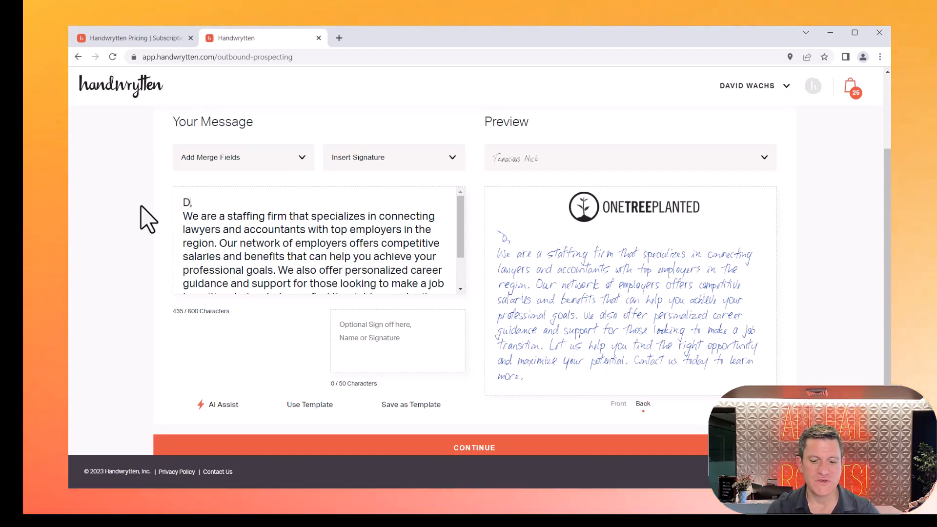
pyautogui.press('BackSpace')
pyautogui.write('Hello')
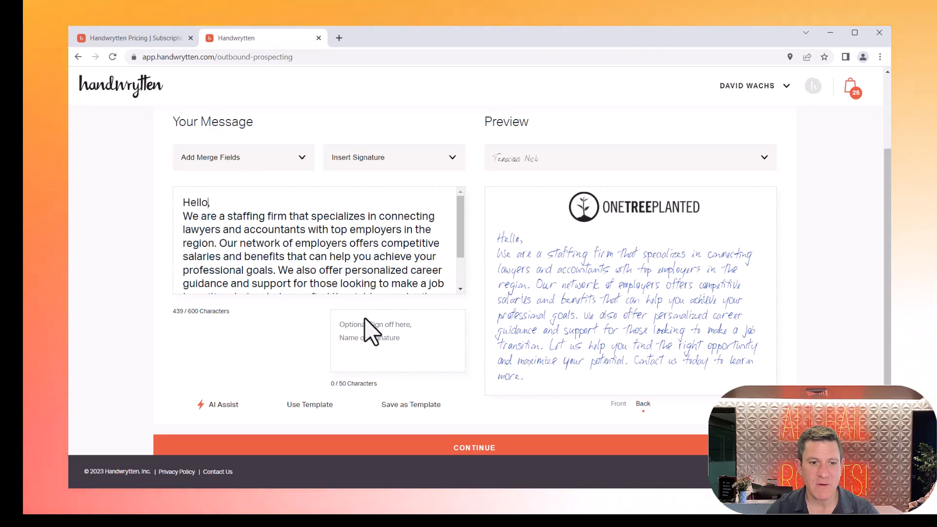
# Step: Add the saved handwritten signature to the message and continue to the shipping method options
pyautogui.click(391, 165)
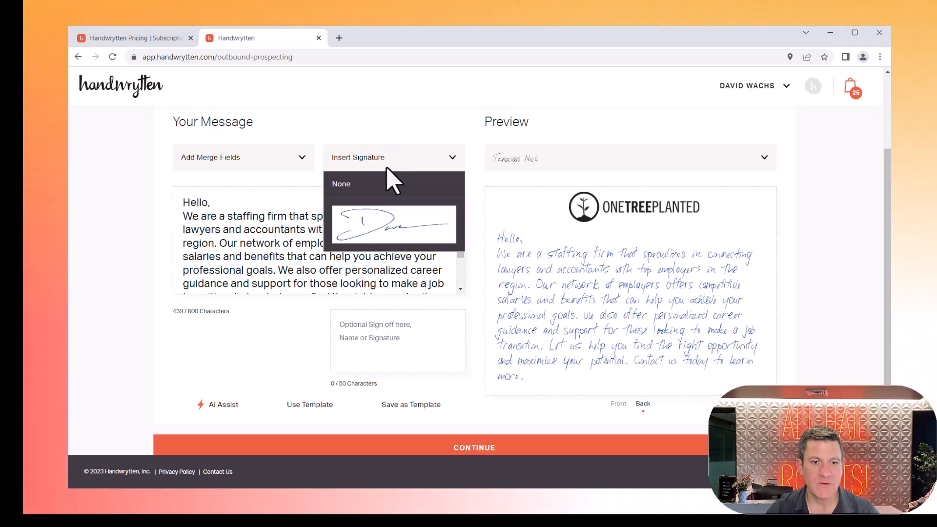
pyautogui.click(390, 227)
pyautogui.scroll(-1, 395, 230)
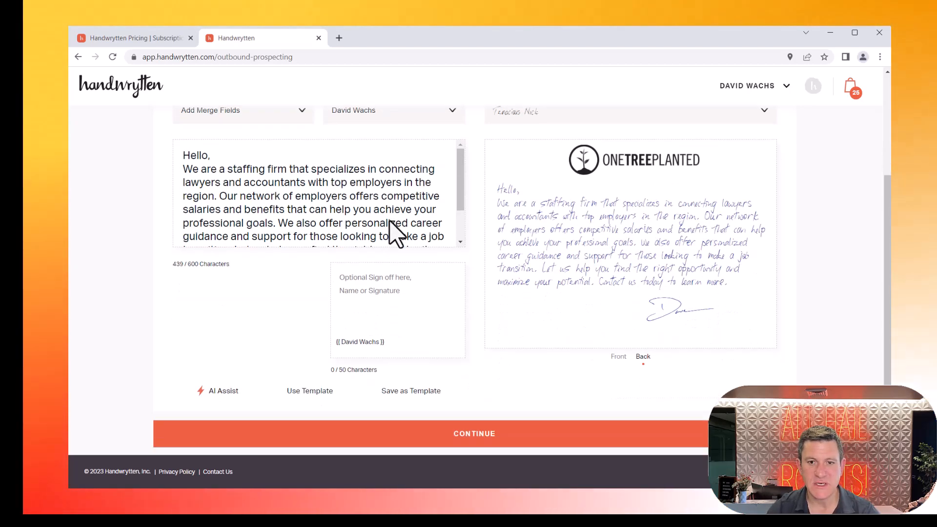
pyautogui.scroll(-1, 397, 237)
pyautogui.click(495, 390)
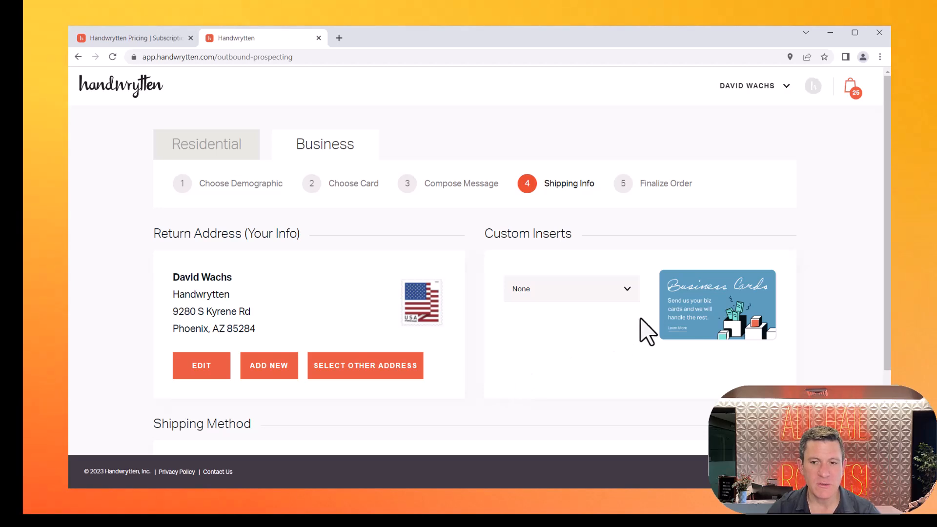
pyautogui.scroll(-3, 659, 324)
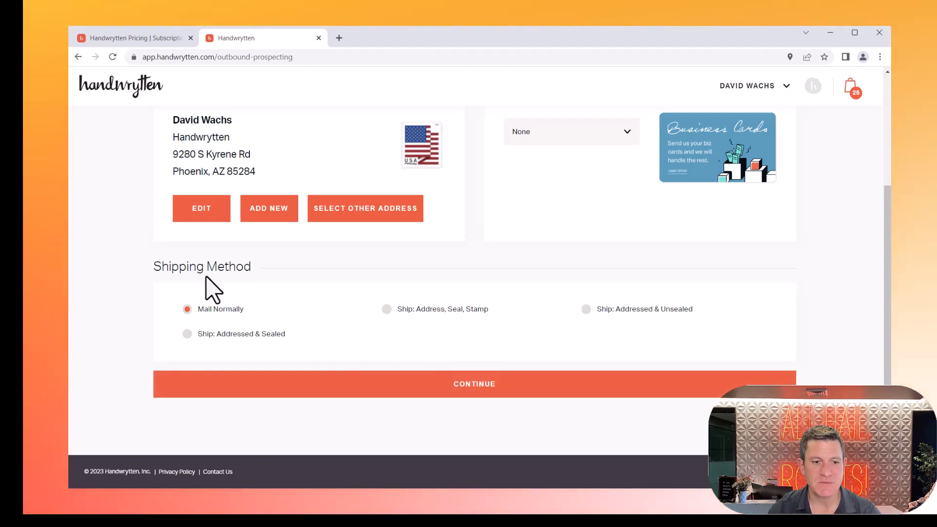
# Step: Add the prospecting mailing to the basket with the Mail Normally shipping method and review its order details, selected industries and checkout summary
pyautogui.click(334, 390)
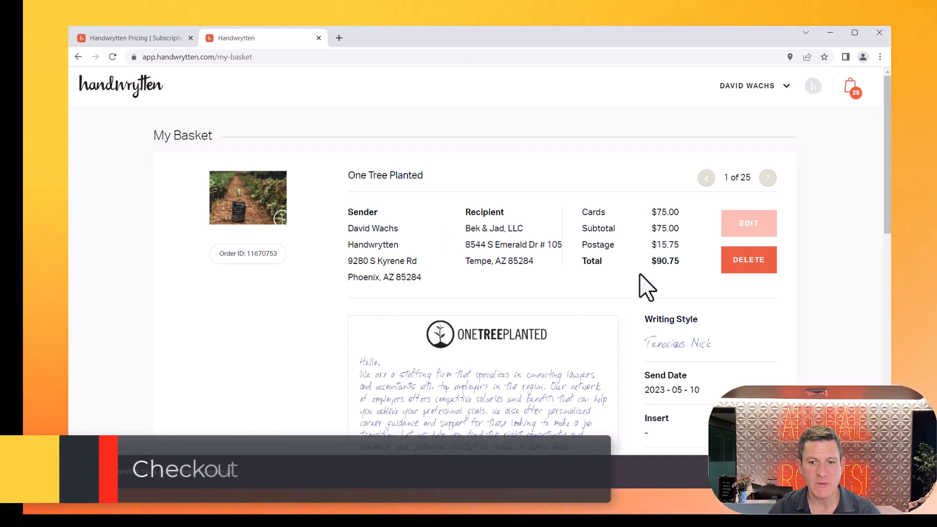
pyautogui.scroll(-5, 705, 300)
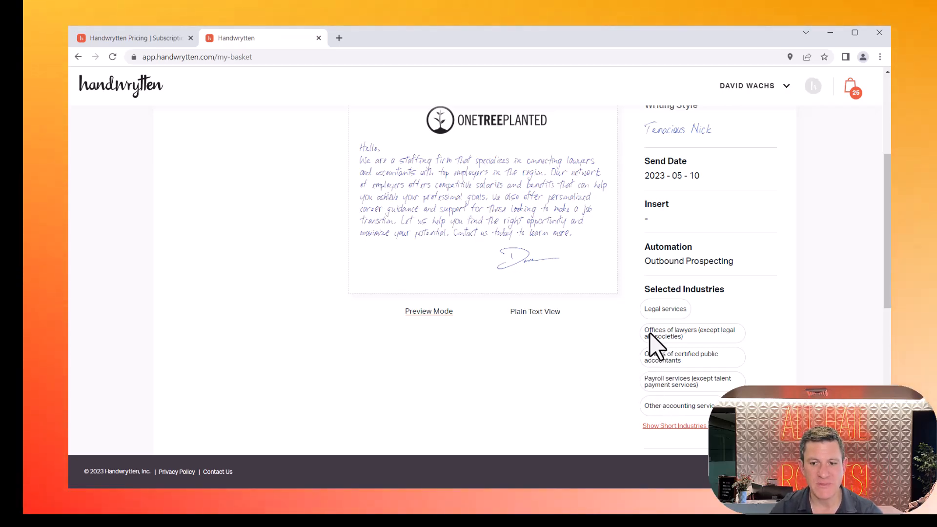
pyautogui.scroll(-5, 649, 337)
pyautogui.scroll(-3, 656, 344)
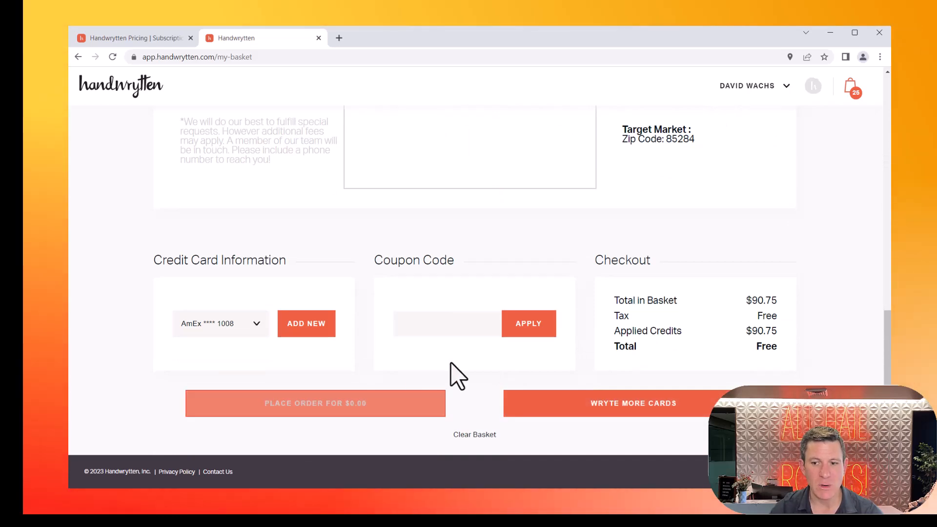
pyautogui.scroll(8, 669, 293)
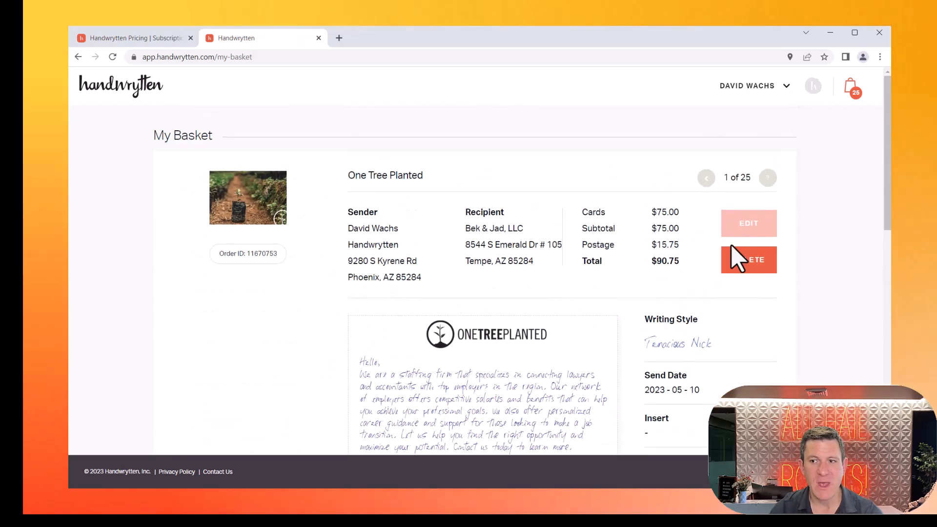
pyautogui.scroll(-9, 784, 234)
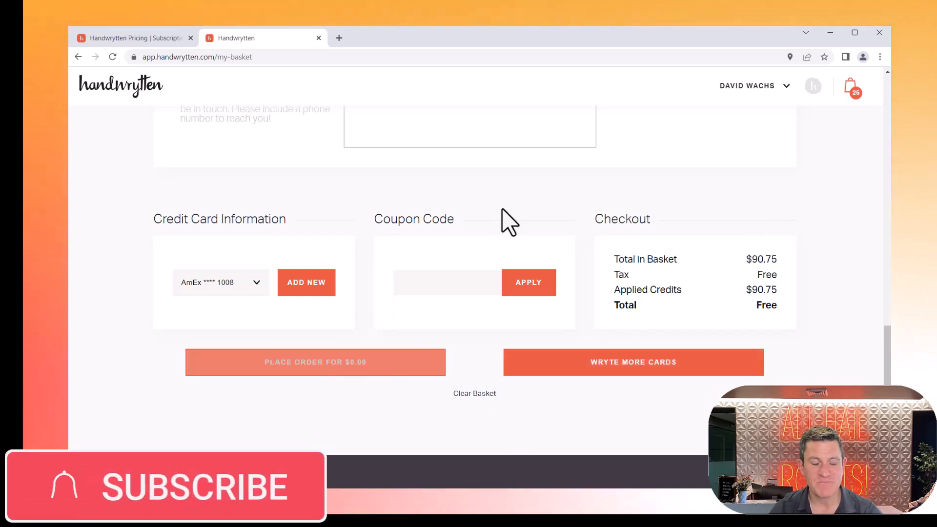
pyautogui.scroll(15, 502, 220)
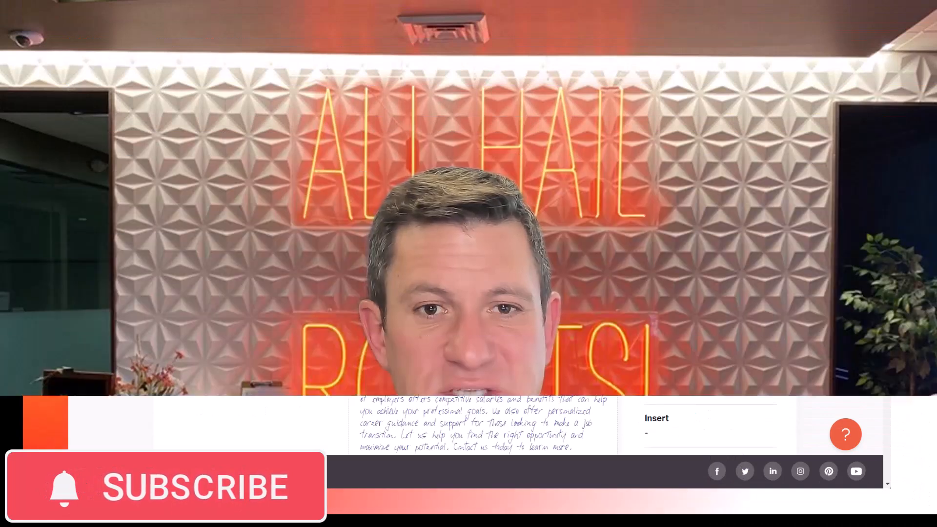